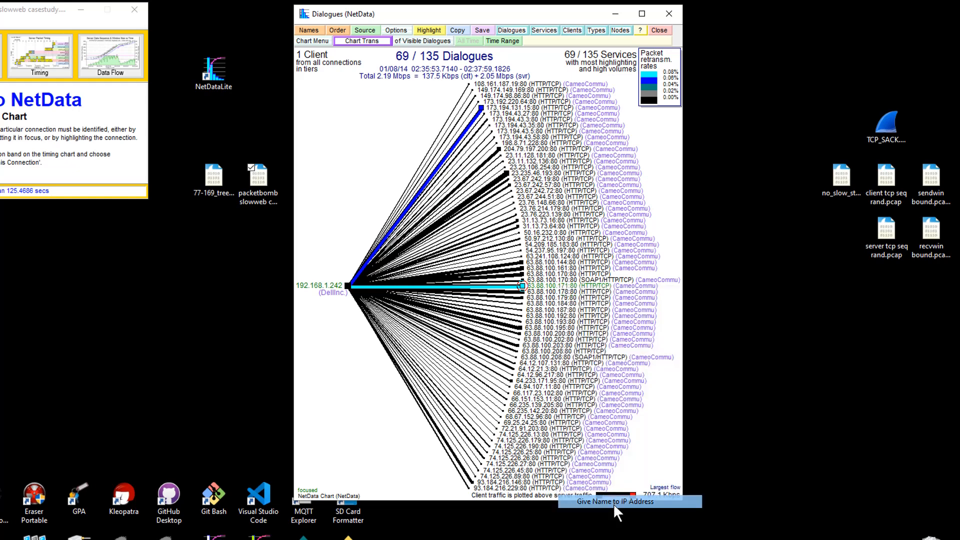
Assign the name "Interesting" to IP address 63.88.100.171, save the given names and reassign them throughout the database.
type("Interesti")
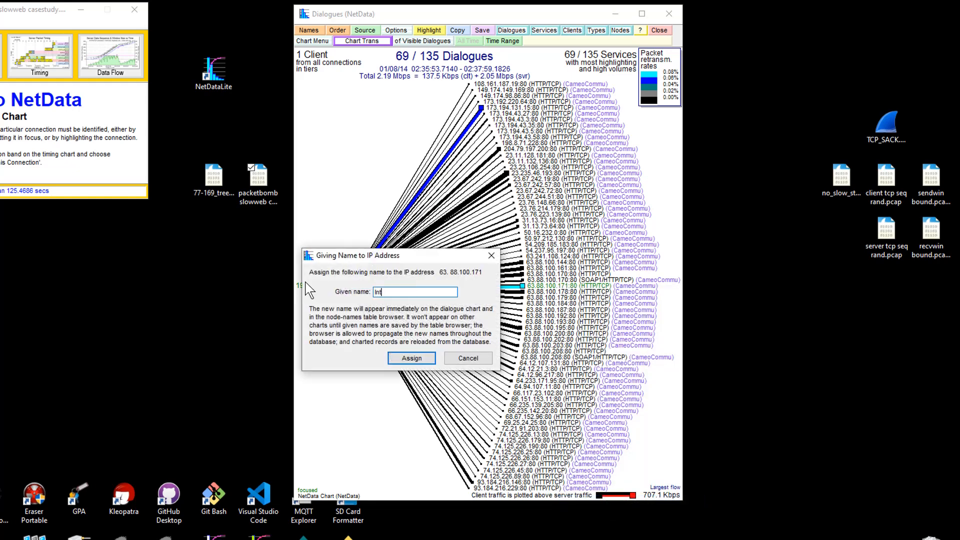
type("ng")
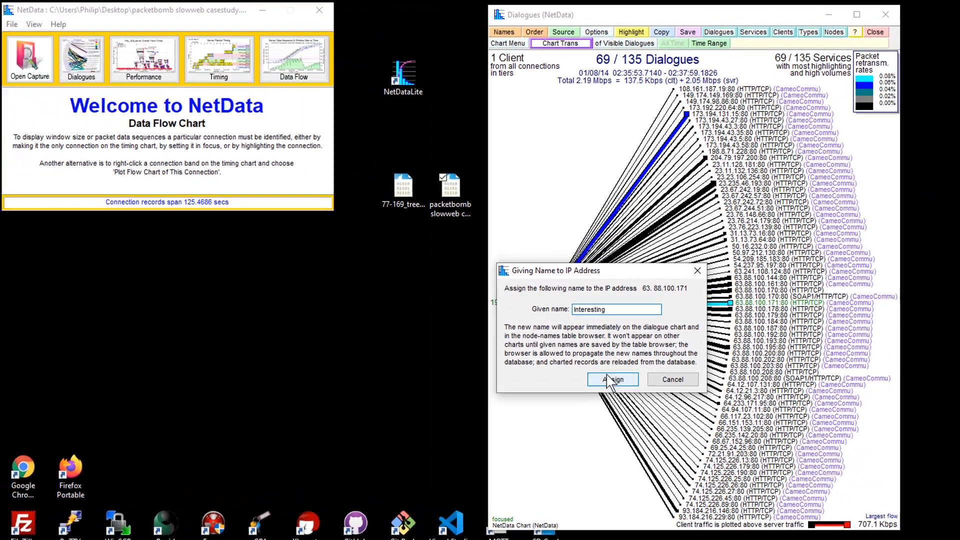
left_click(565, 376)
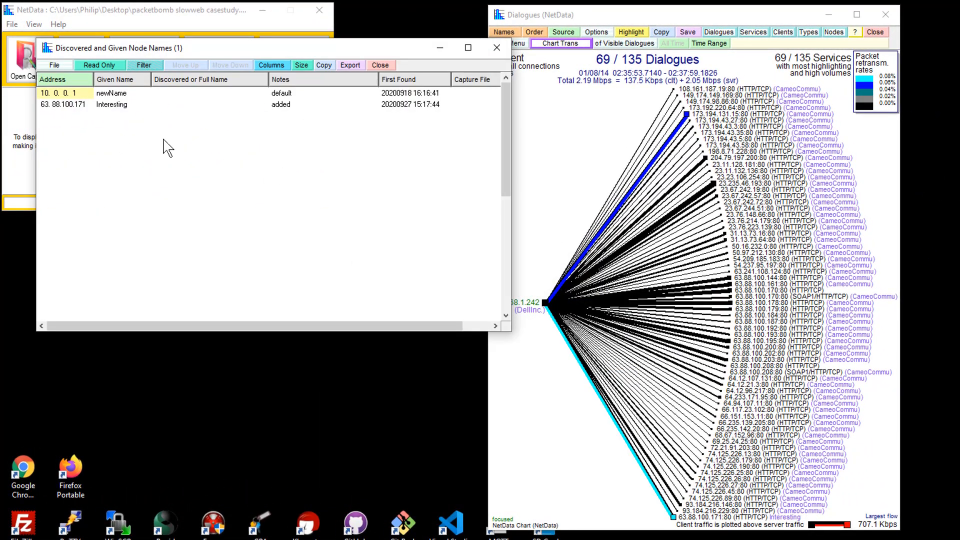
left_click(497, 48)
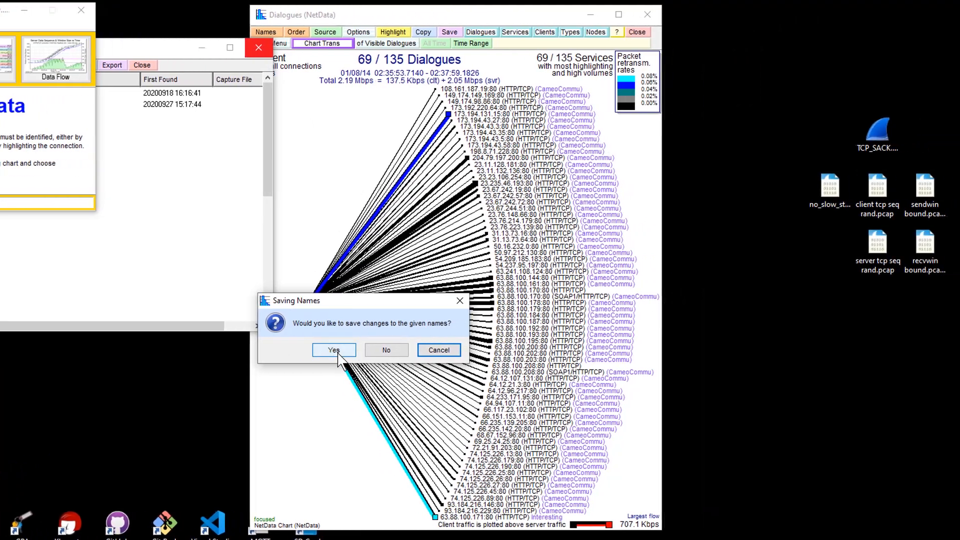
left_click(572, 350)
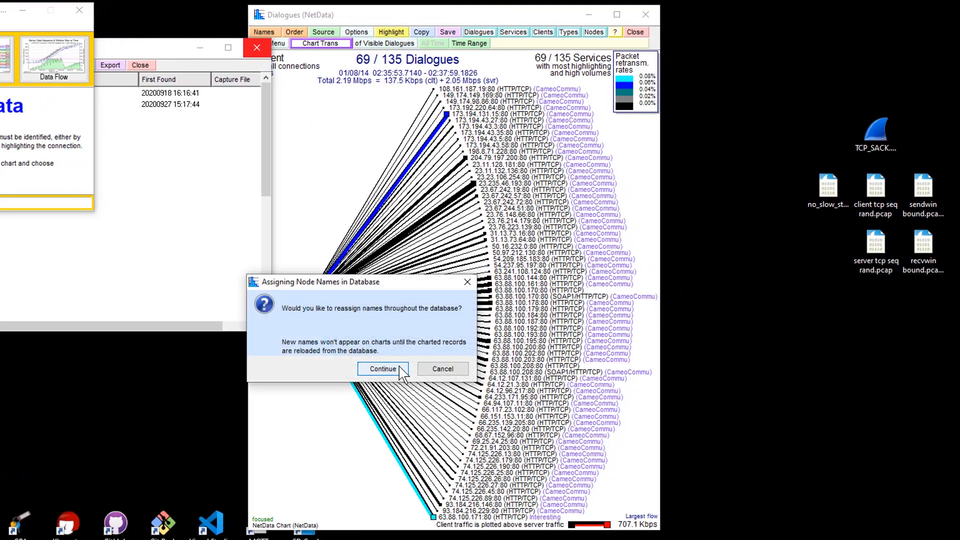
left_click(386, 370)
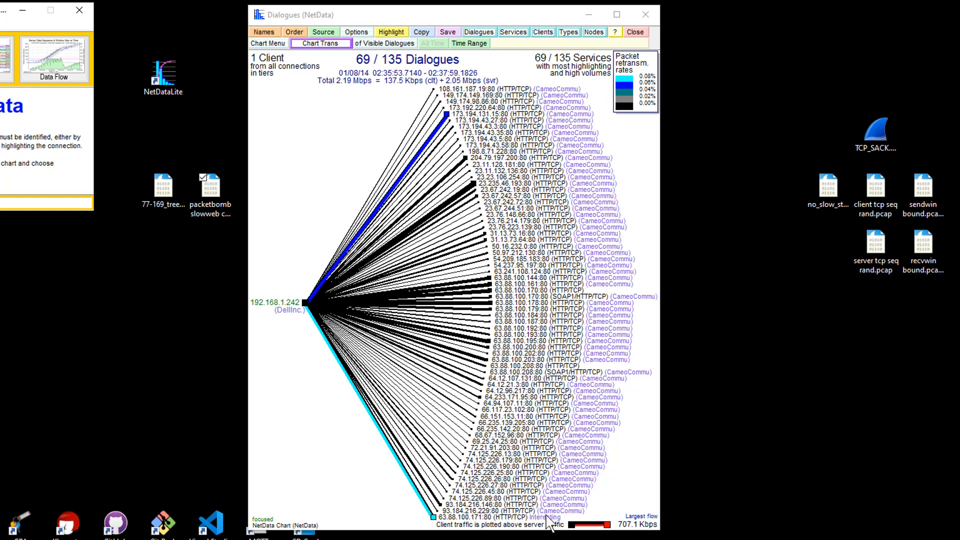
Set the focus on the Interesting server (63.88.100.171) and chart the records of its service.
right_click(466, 518)
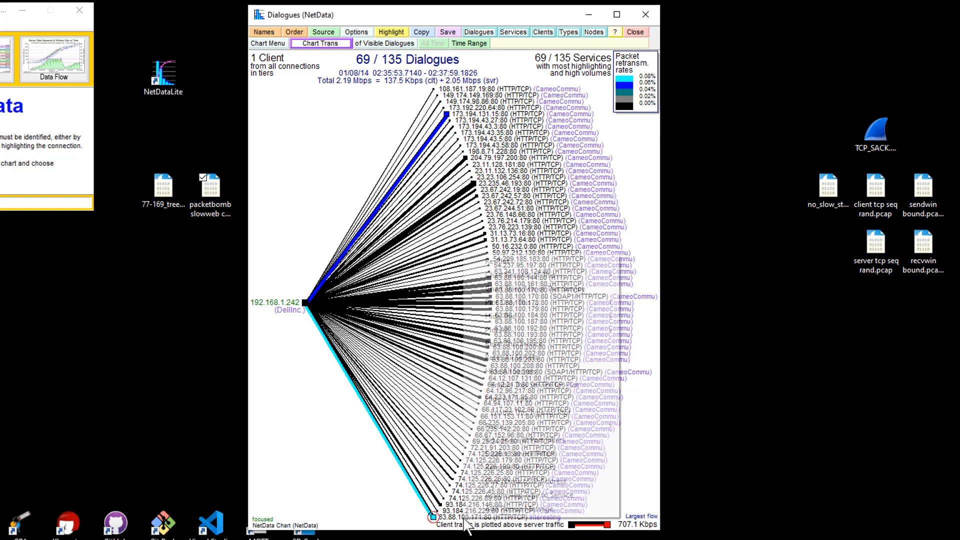
mouse_move(533, 430)
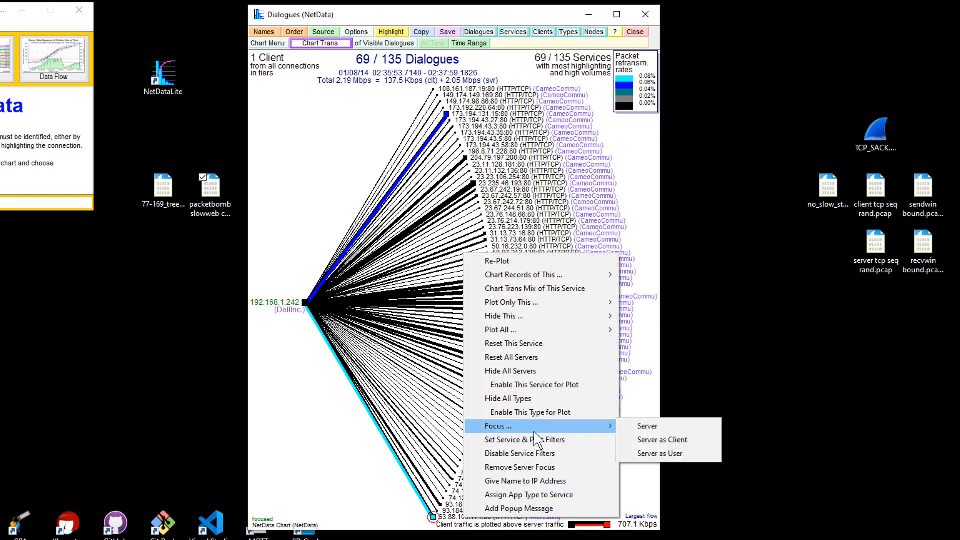
left_click(645, 426)
right_click(477, 519)
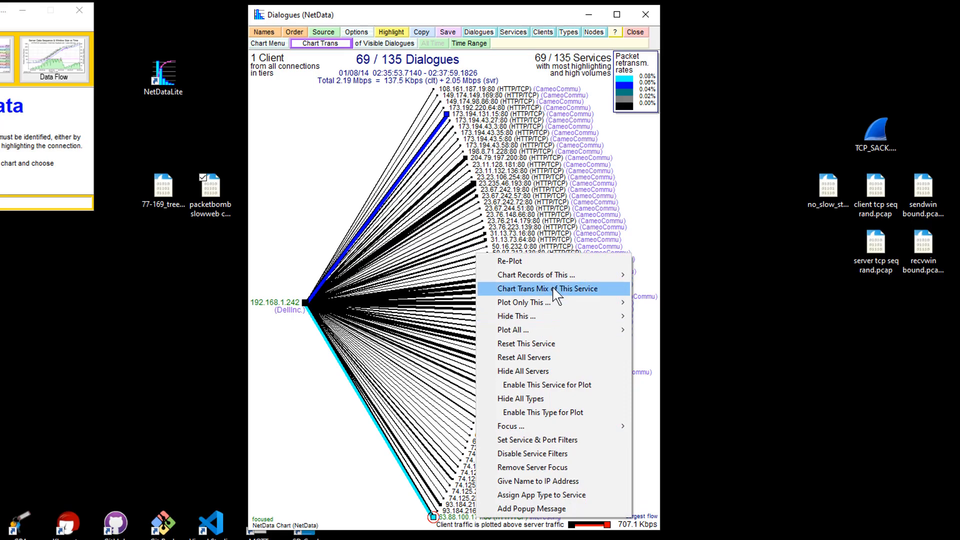
mouse_move(555, 278)
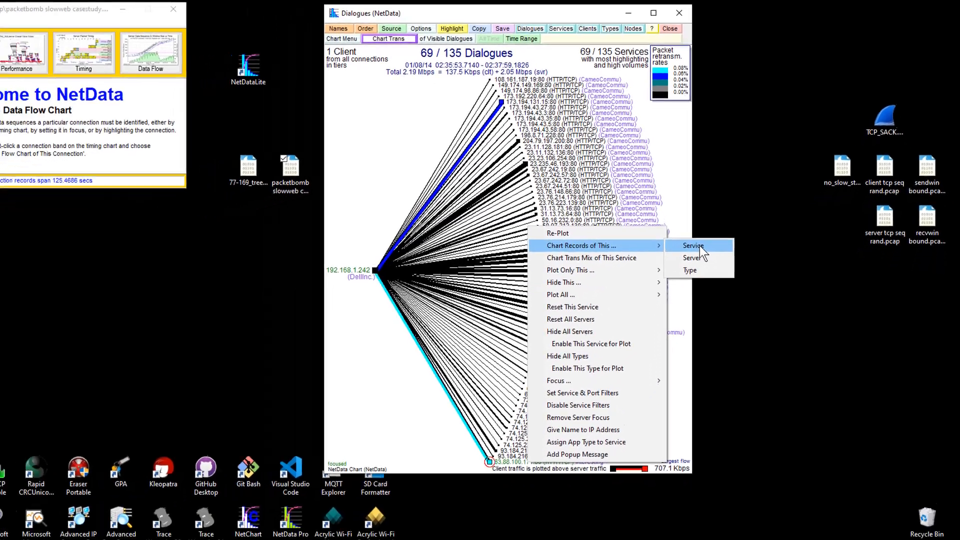
left_click(661, 275)
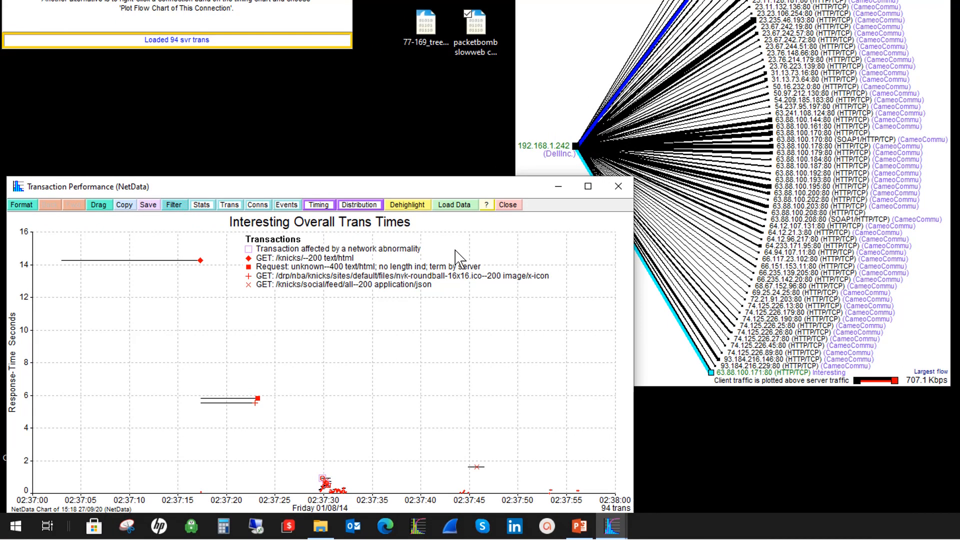
Load the Interesting server's records, adding all higher-level transaction classes, connection requests and pings, and connections, while keeping the data already loaded.
left_click(455, 205)
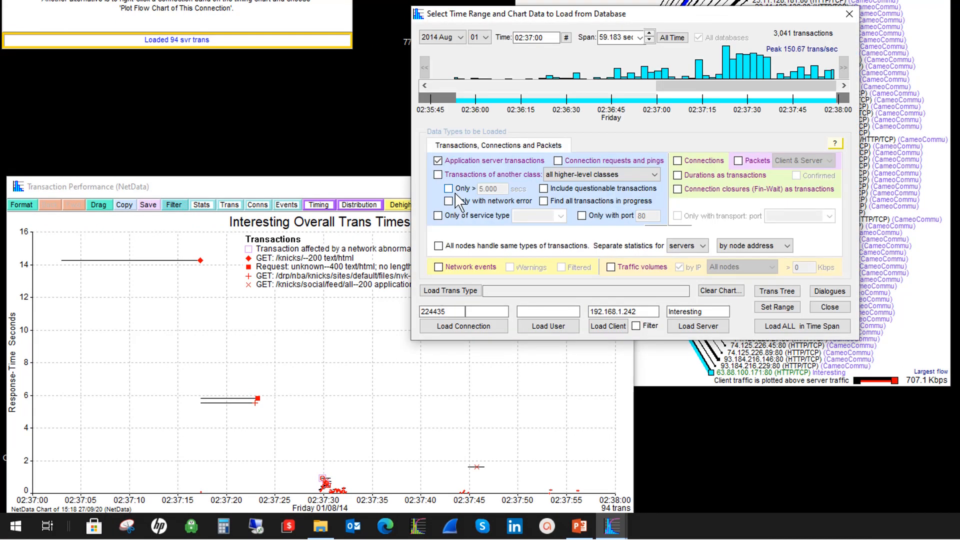
left_click(438, 176)
left_click(586, 161)
left_click(689, 163)
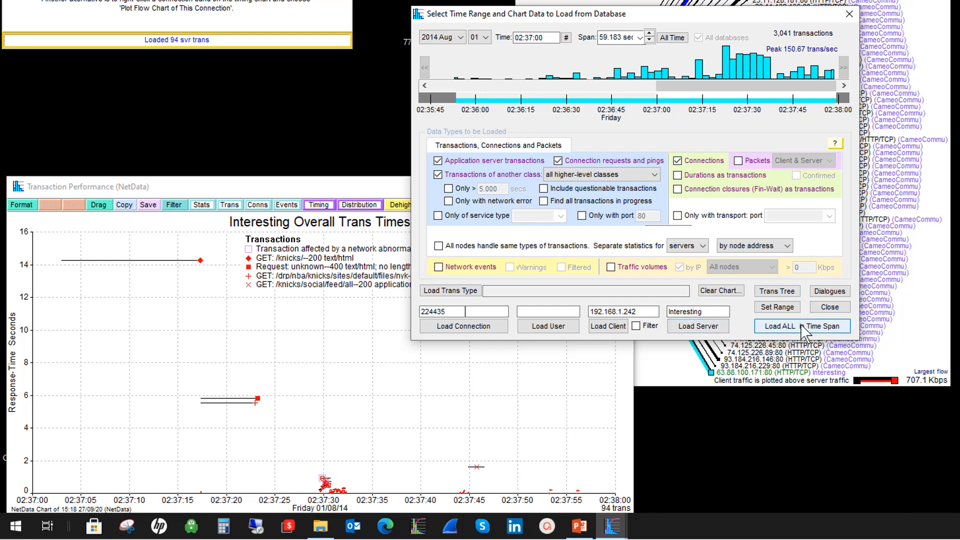
left_click(690, 327)
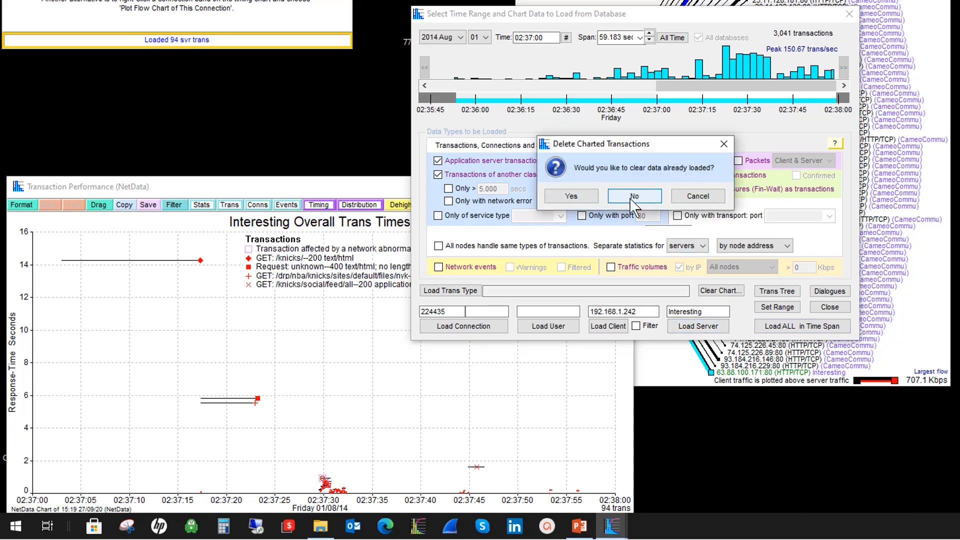
left_click(634, 198)
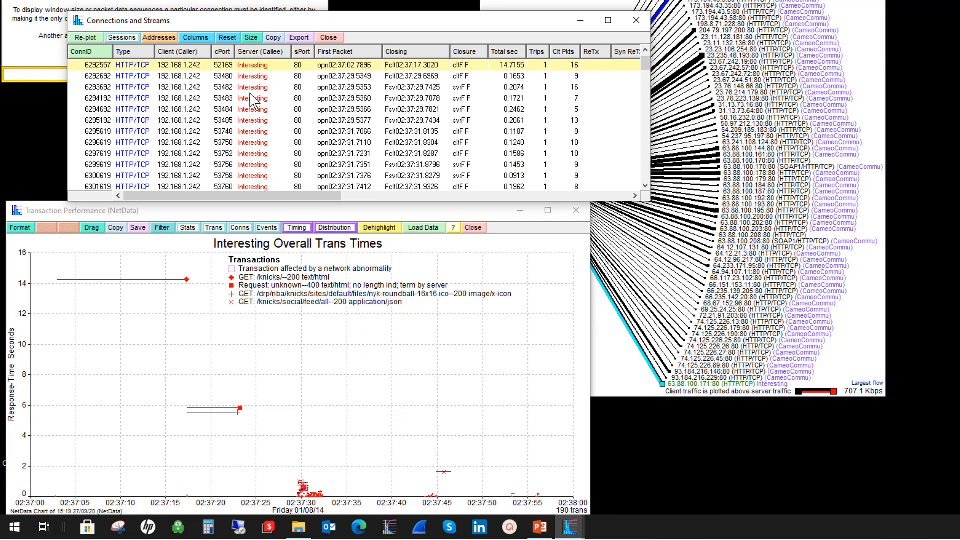
left_click(170, 39)
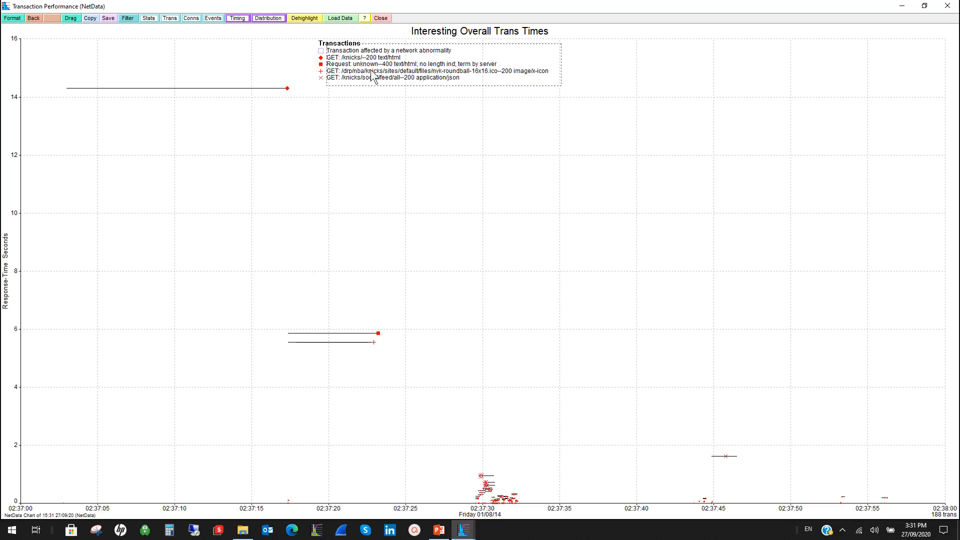
Identify the "Request: unknown--400 text/html" transaction on the chart and plot its packet timing, loading its packets and clearing those already loaded.
left_click_drag(358, 65, 386, 72)
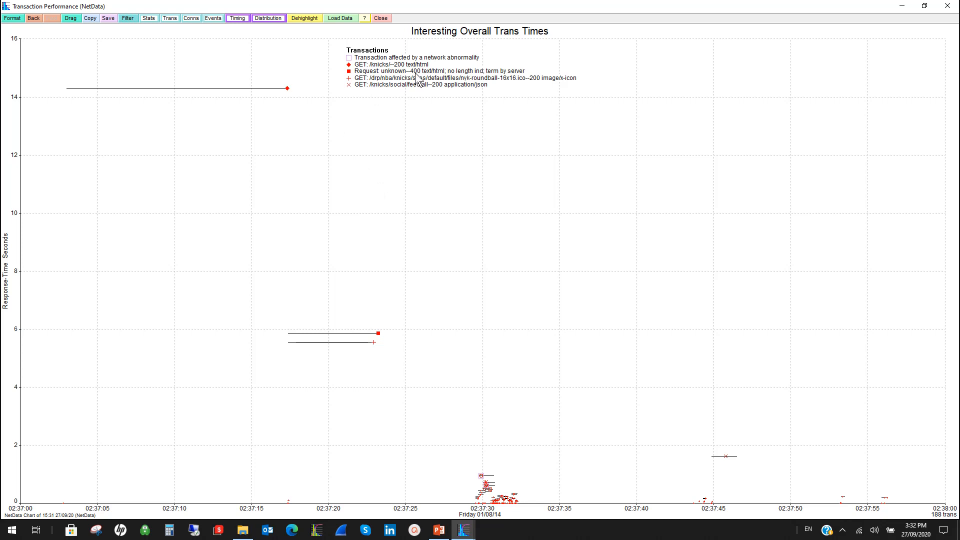
left_click(350, 73)
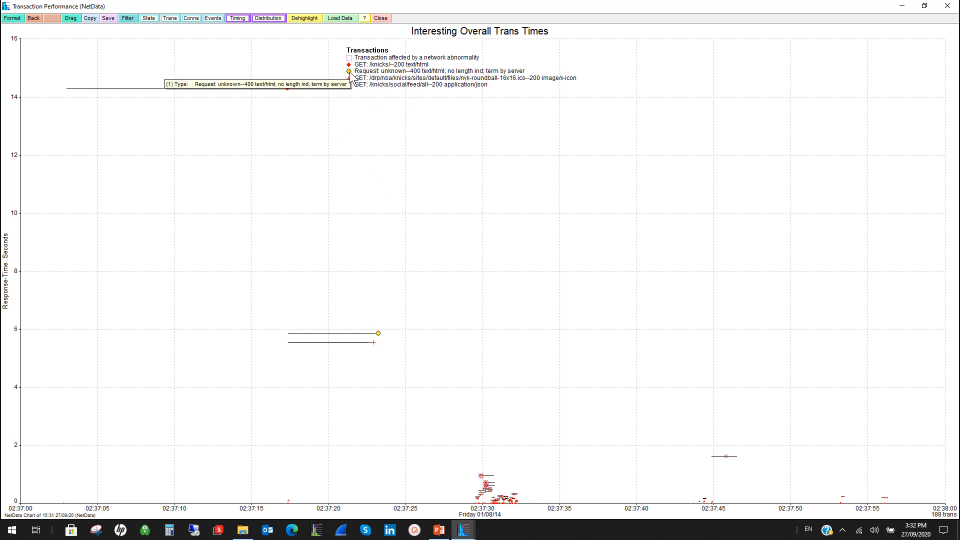
right_click(379, 334)
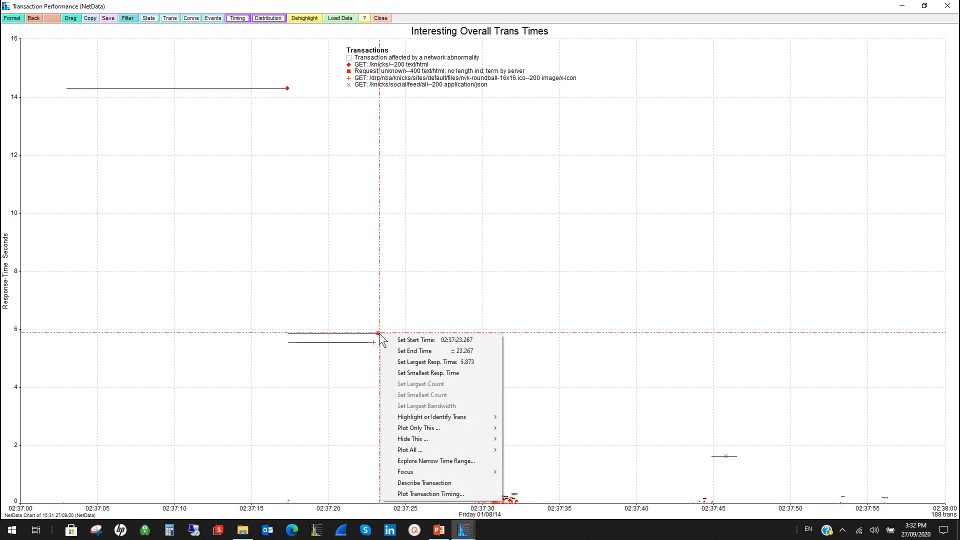
left_click(425, 494)
left_click(438, 289)
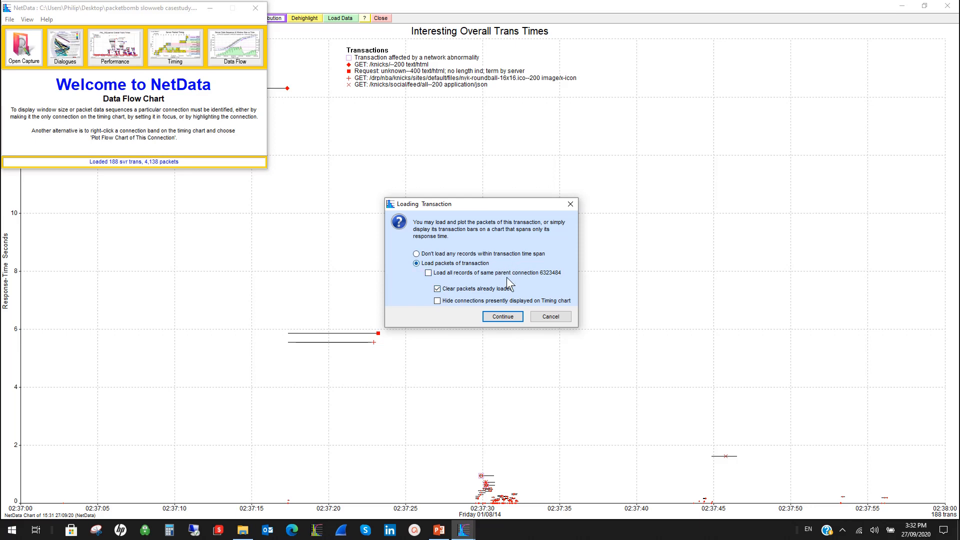
left_click(503, 317)
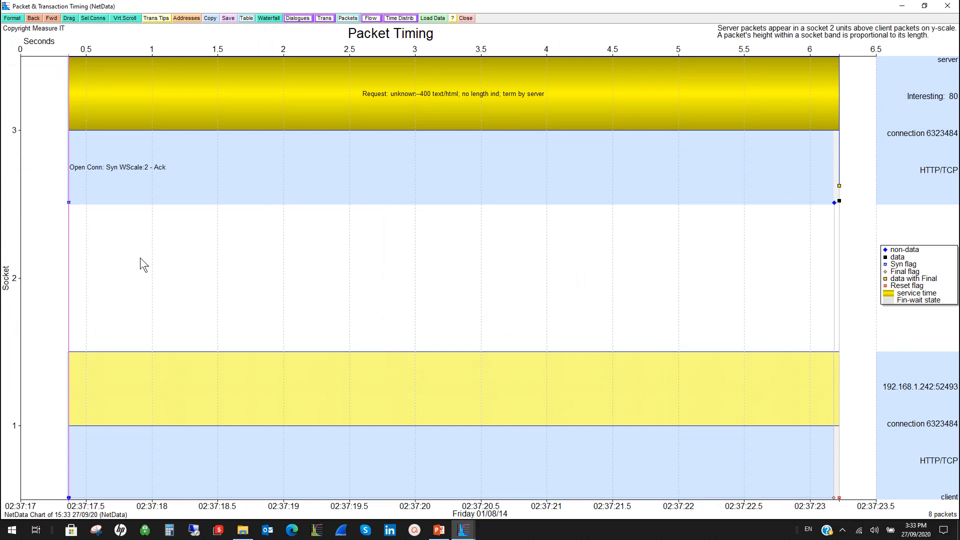
Inspect the details of the Syn and Syn-Ack packets that open the connection, and return to the full packet timing chart.
left_click_drag(46, 293, 100, 295)
mouse_move(271, 497)
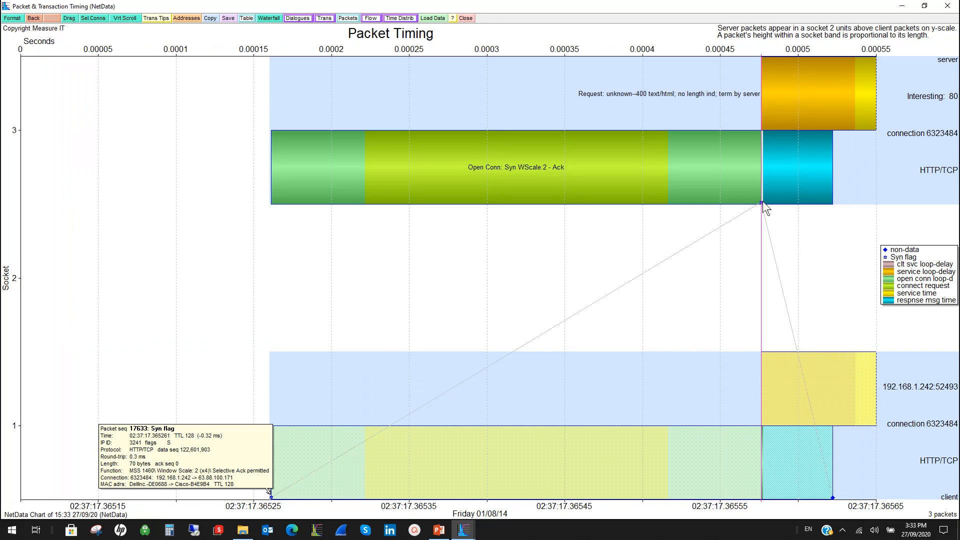
mouse_move(764, 207)
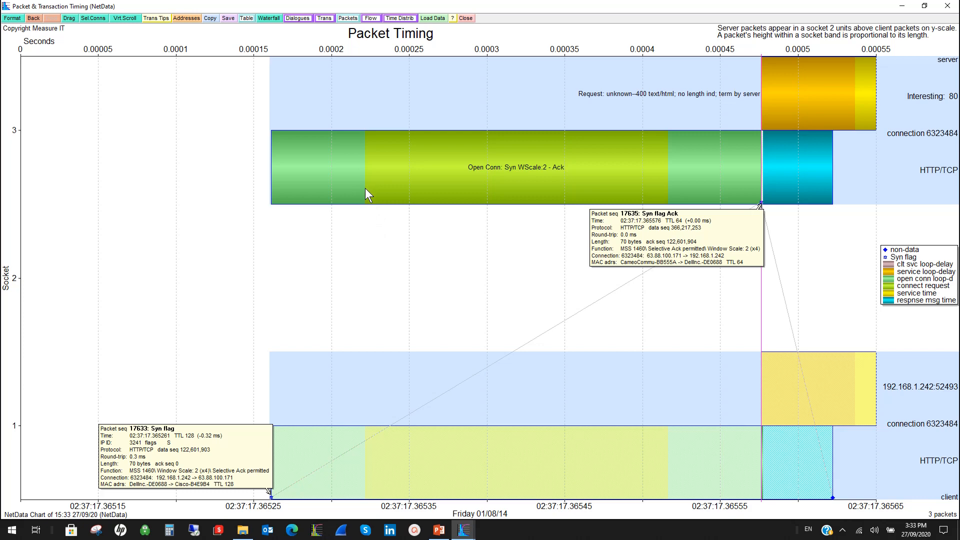
left_click(670, 201)
left_click(902, 223)
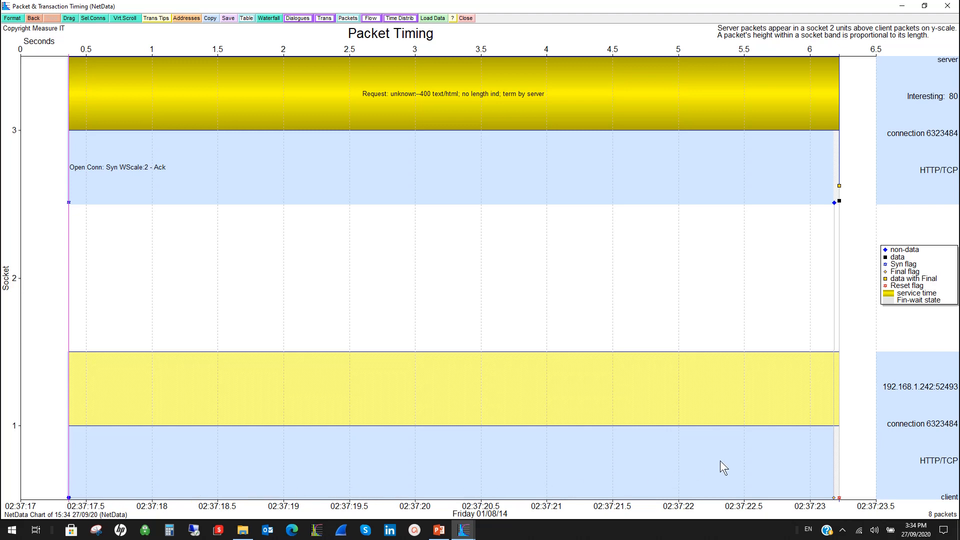
Inspect the client's Final flag packet and the server's data with Final packet at the connection's end, and close the packet timing chart.
left_click_drag(803, 454, 876, 445)
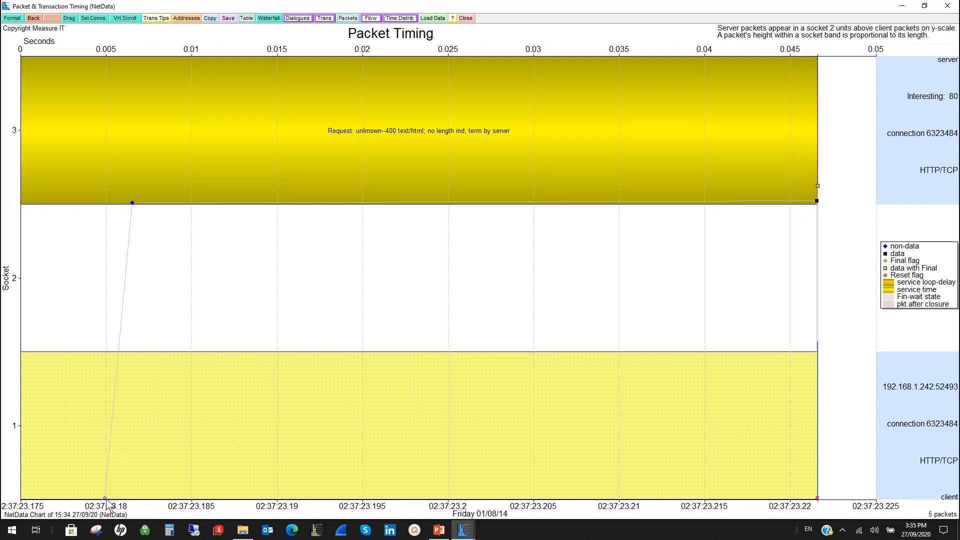
mouse_move(105, 499)
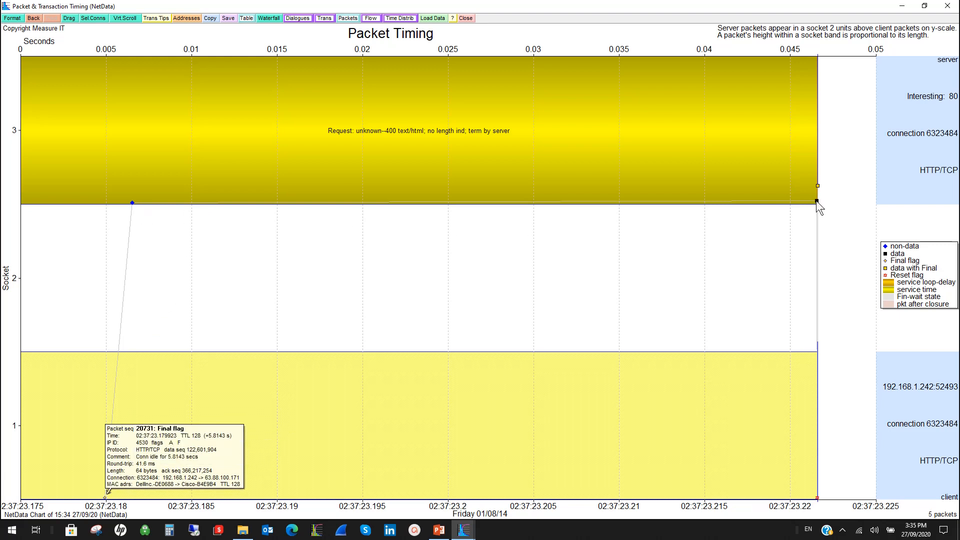
mouse_move(818, 187)
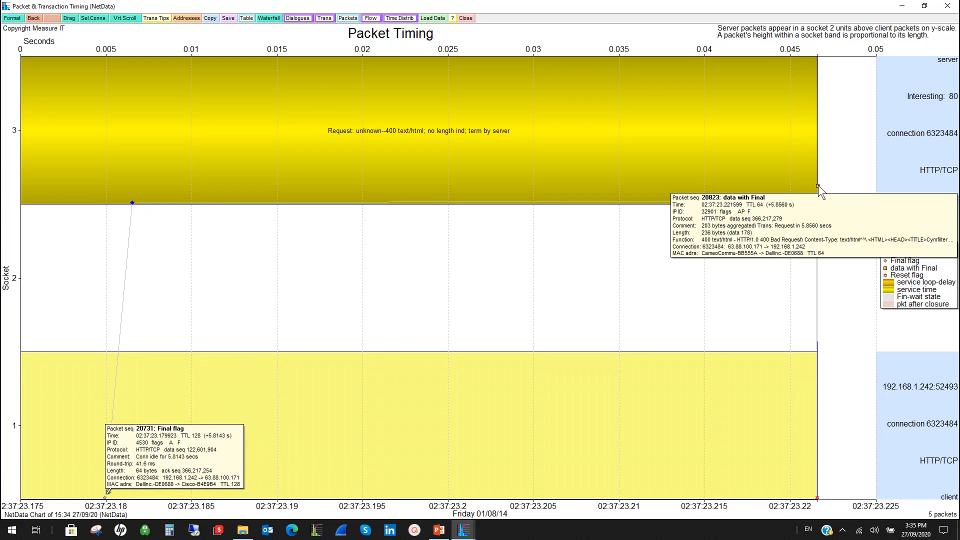
left_click(818, 185)
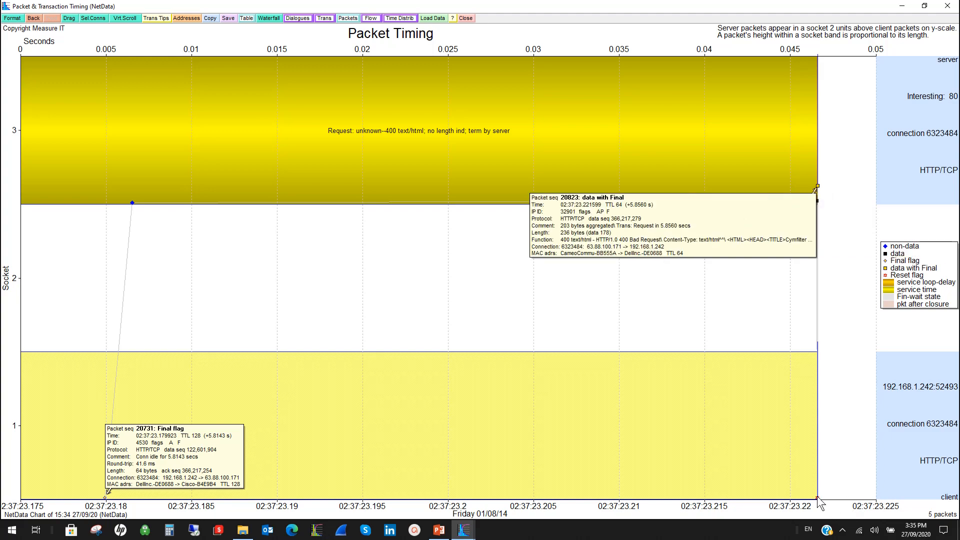
left_click(13, 233)
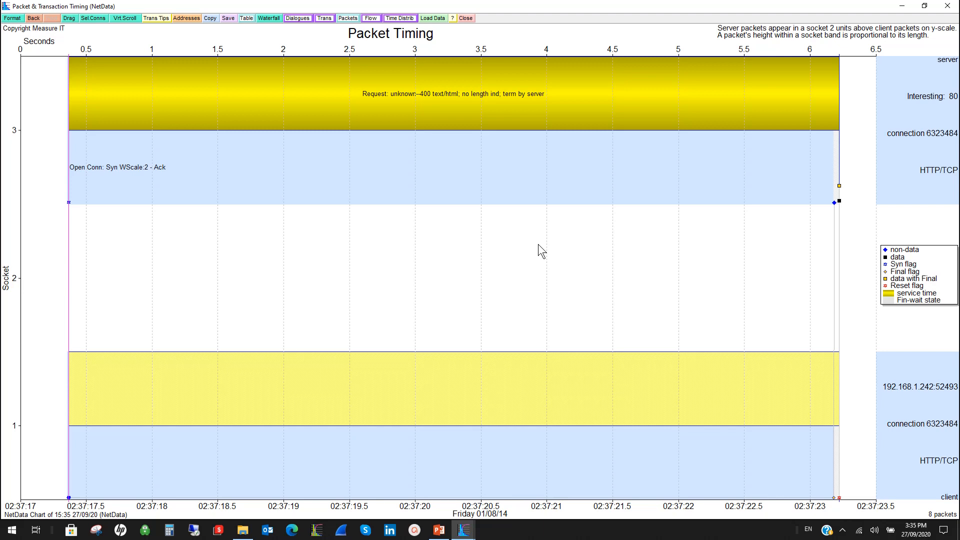
mouse_move(482, 199)
left_click(947, 6)
Plot the packet timing of the first retransmission-timeout transaction near 02:37:30.282, loading its packets and clearing those already loaded.
left_click_drag(446, 447, 545, 456)
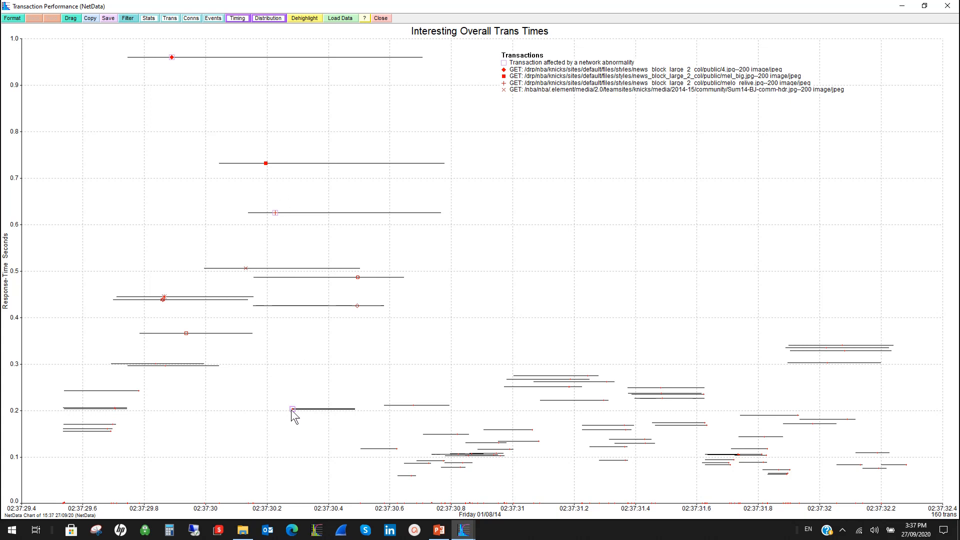
mouse_move(293, 410)
left_click_drag(284, 400, 361, 401)
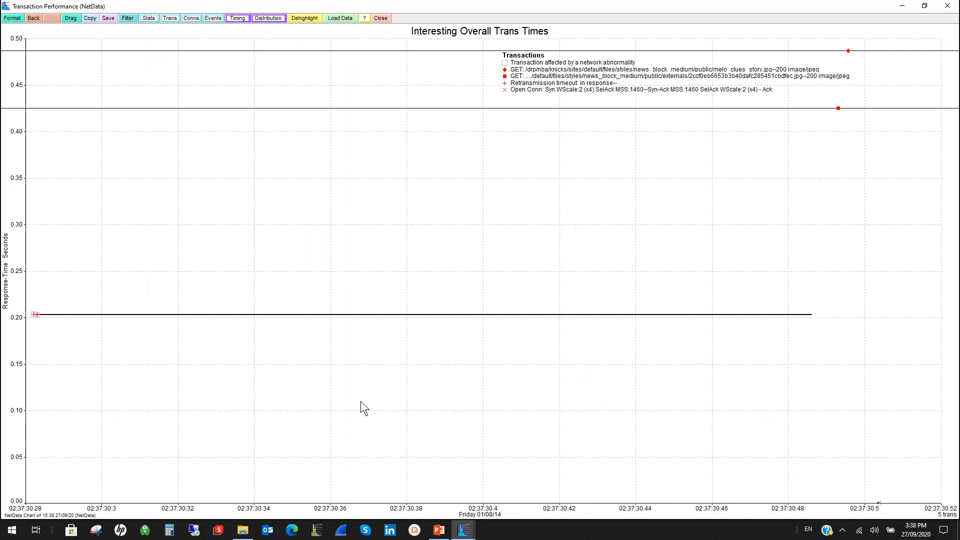
left_click_drag(299, 270, 19, 250)
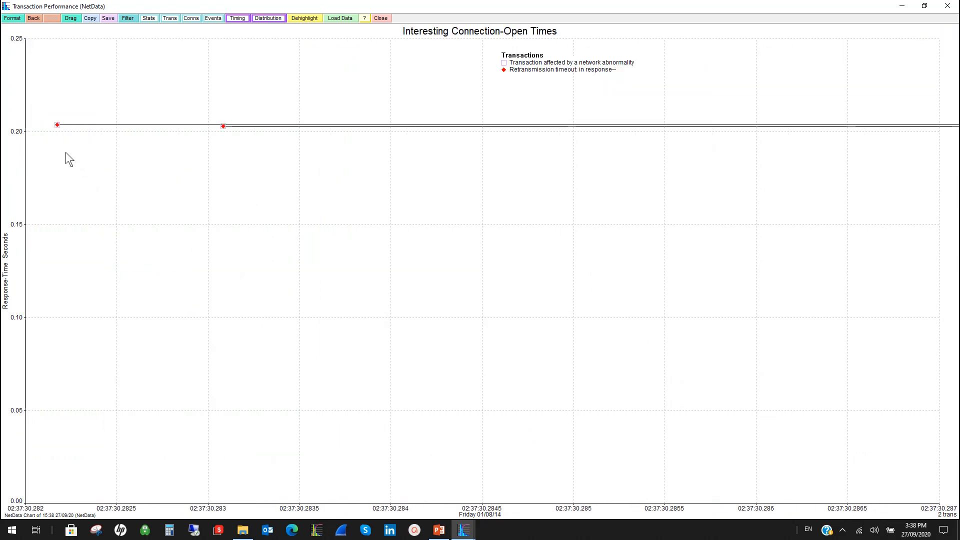
right_click(61, 133)
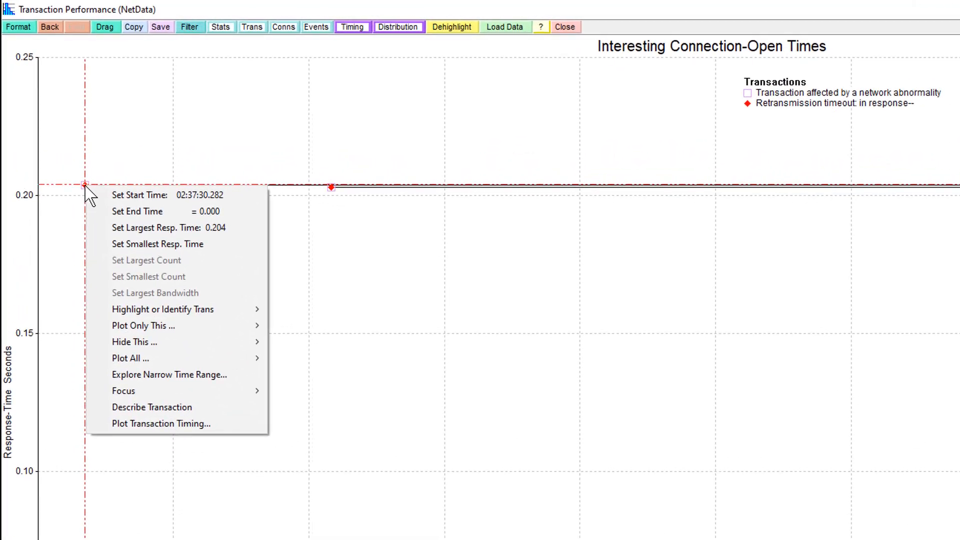
left_click(198, 434)
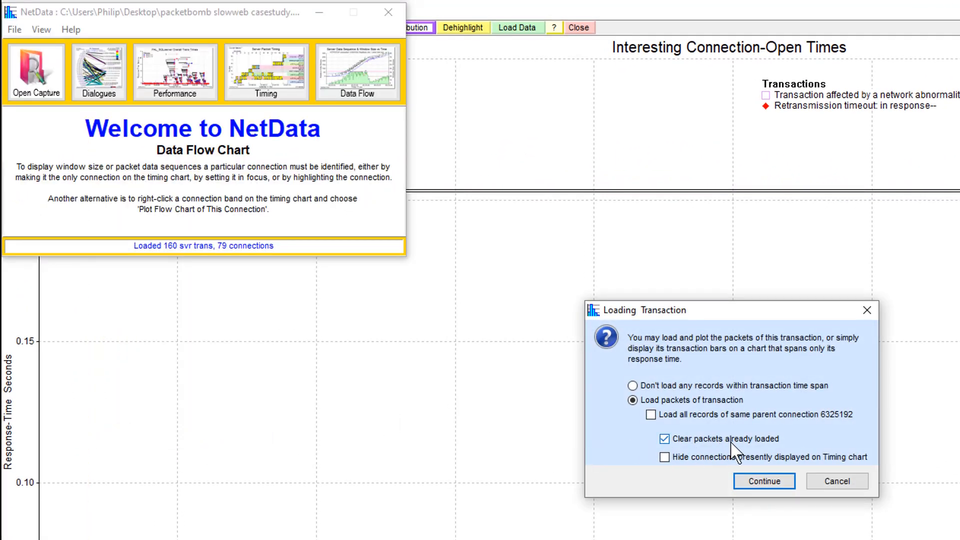
left_click(769, 483)
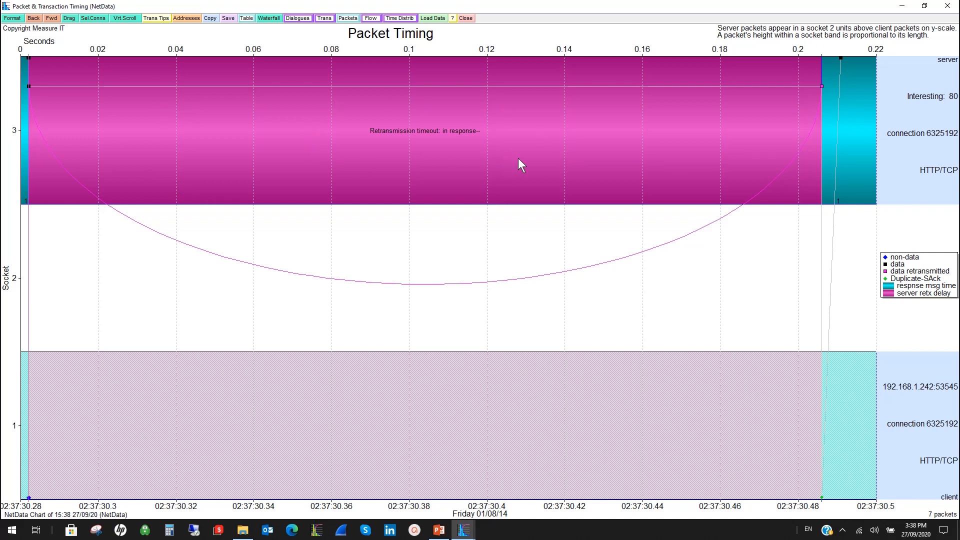
Measure the interval between the original and retransmitted server packets, and load all packets and transactions of the connection.
mouse_move(522, 156)
left_click_drag(28, 85, 820, 86)
right_click(534, 416)
right_click(529, 431)
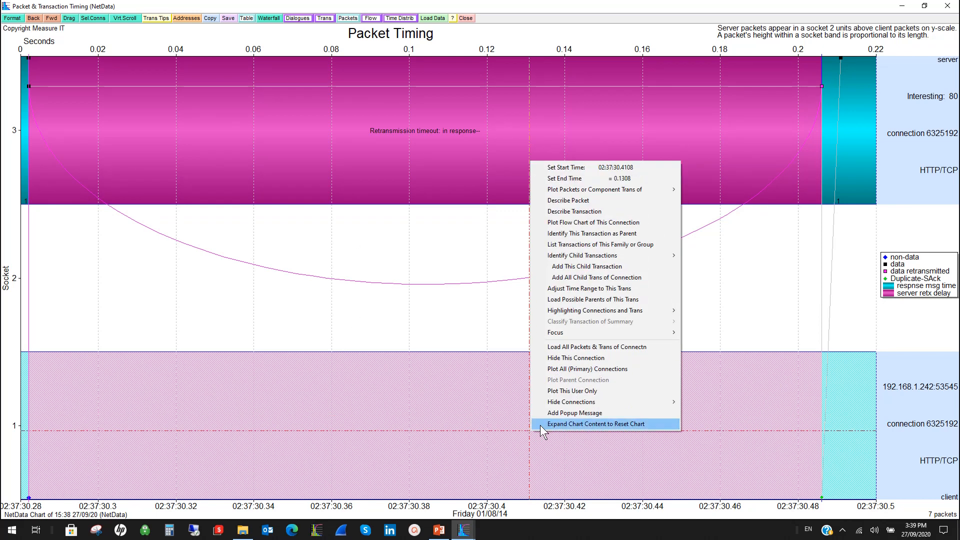
left_click(596, 347)
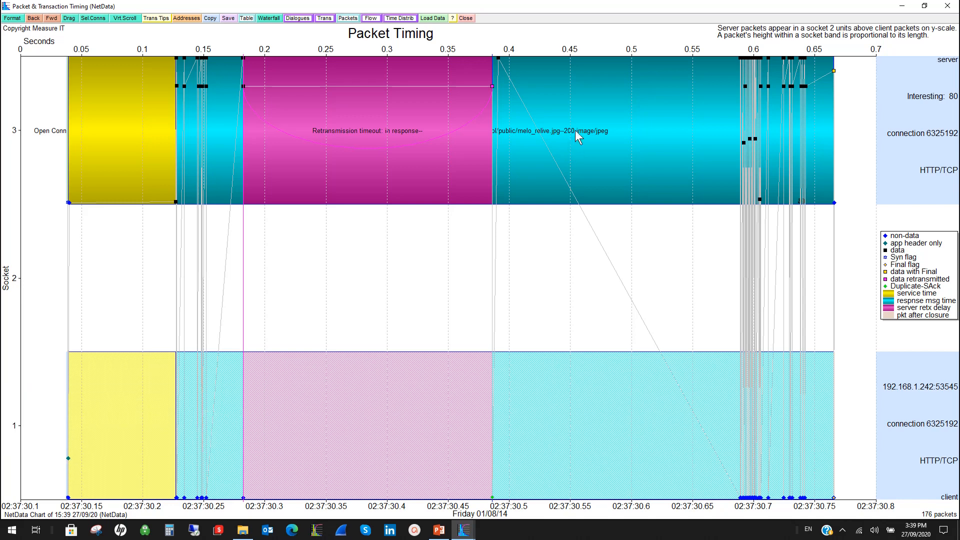
Plot the packet timing of the second retransmission-timeout transaction near 02:37:30.283, loading all records of its parent connection and keeping packets already loaded.
mouse_move(651, 185)
mouse_move(464, 530)
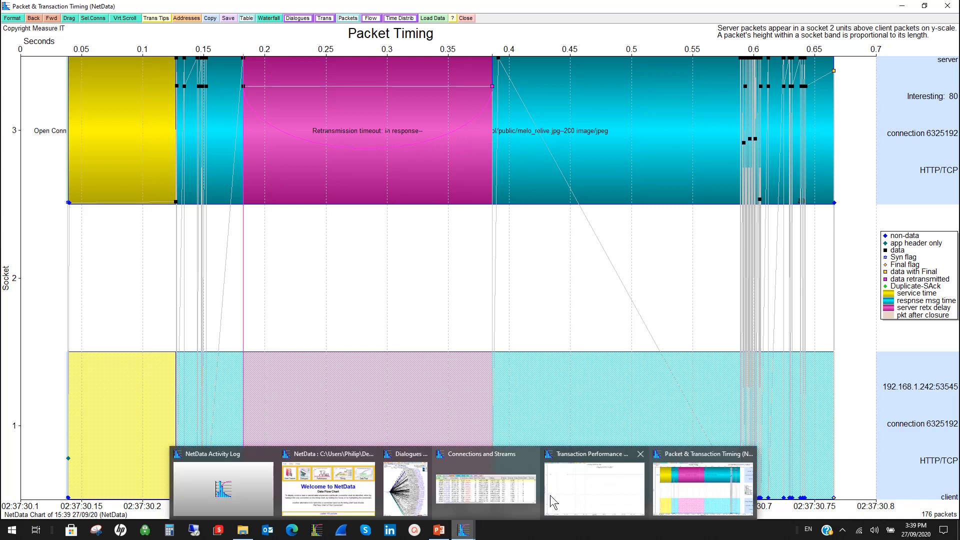
left_click(586, 489)
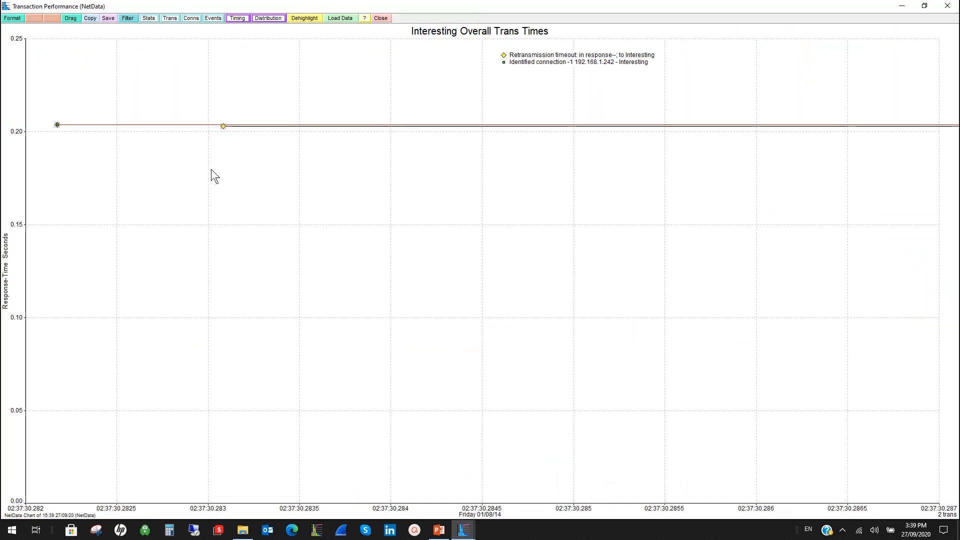
right_click(225, 127)
left_click(279, 289)
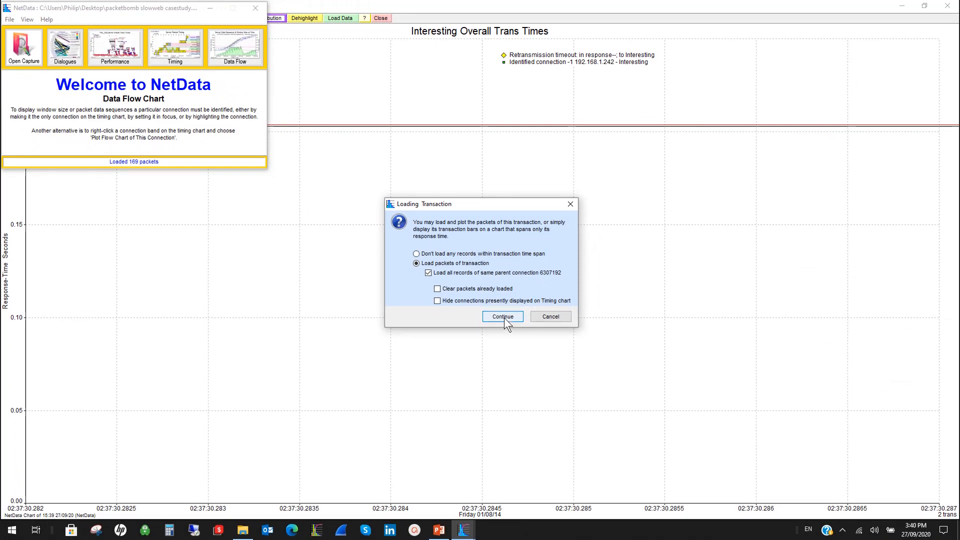
left_click(502, 317)
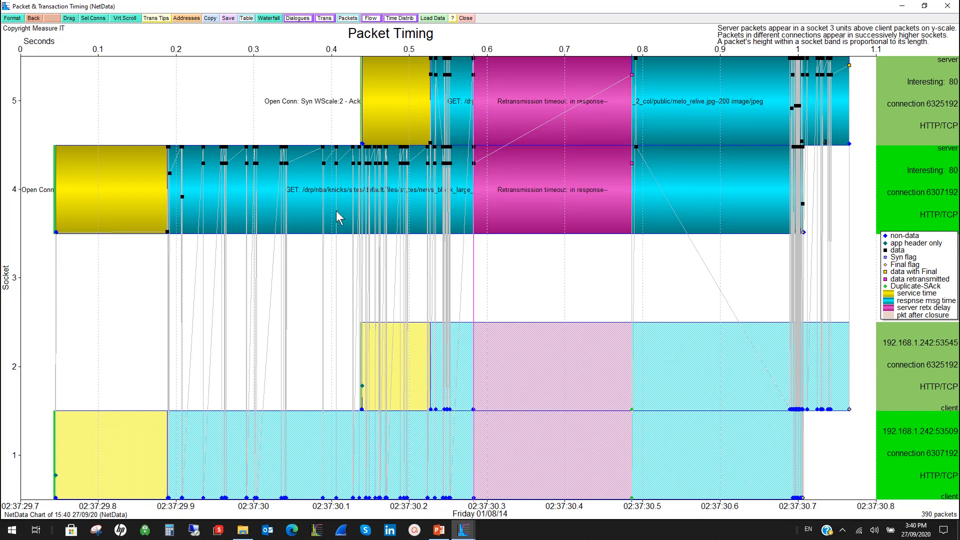
Inspect the GET transaction on connection 6307192, and check the server and client addresses before restoring the name labels.
mouse_move(336, 211)
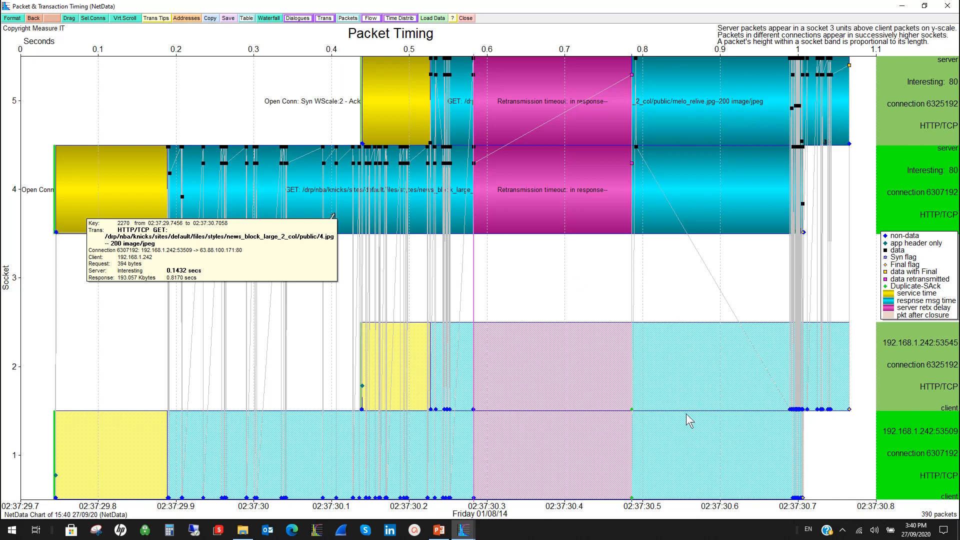
mouse_move(686, 414)
left_click(187, 19)
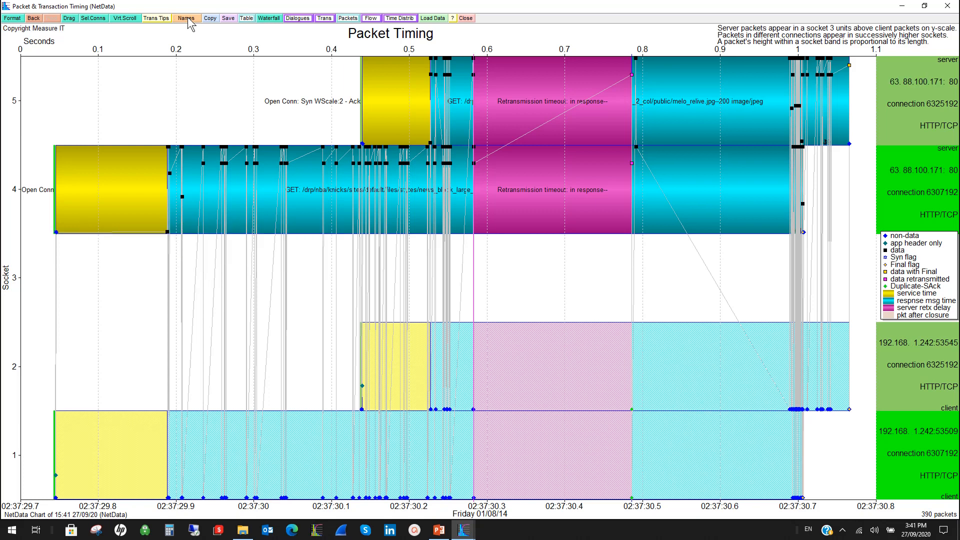
left_click(189, 19)
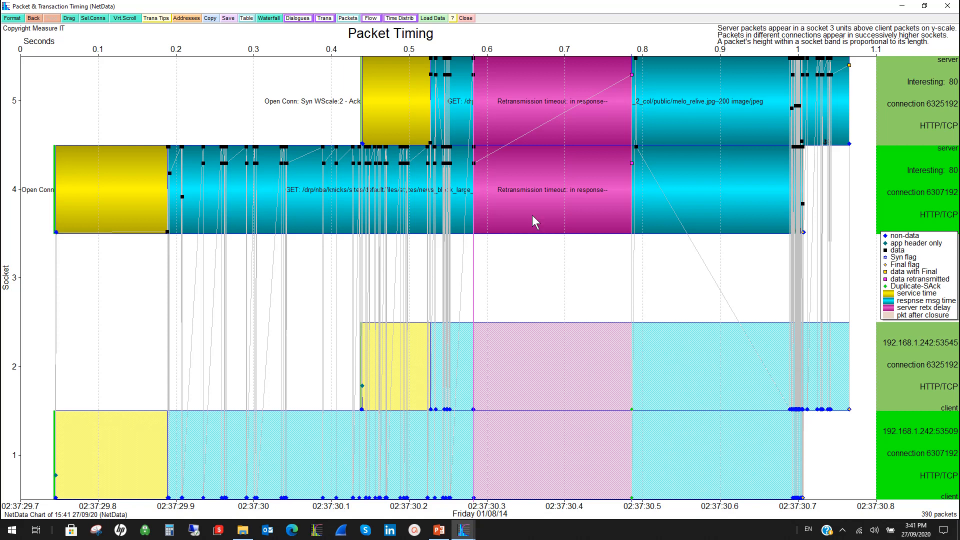
Plot the flow chart of connection 6307192 and narrow it to the retransmission period, about 02:37:30.24 to 02:37:30.52.
right_click(520, 191)
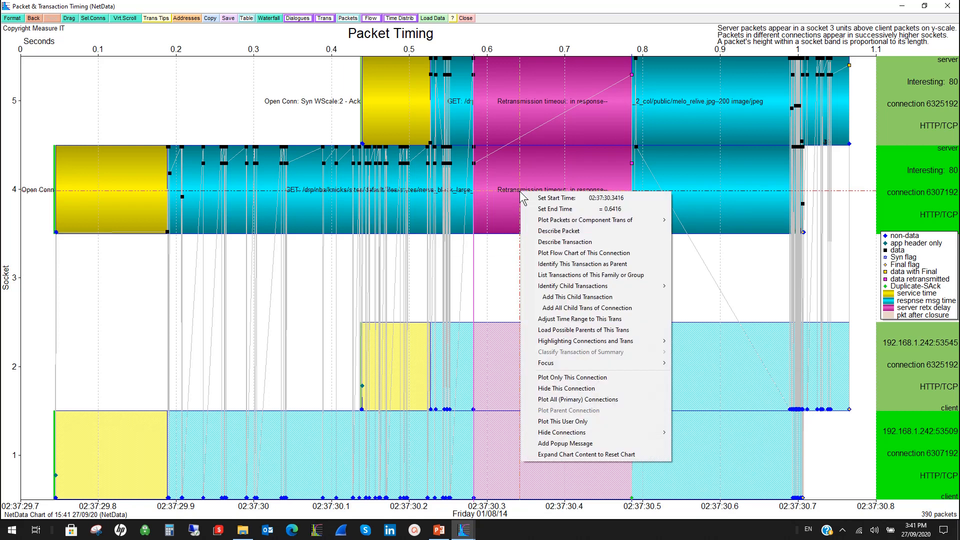
left_click(610, 255)
left_click_drag(427, 173, 862, 148)
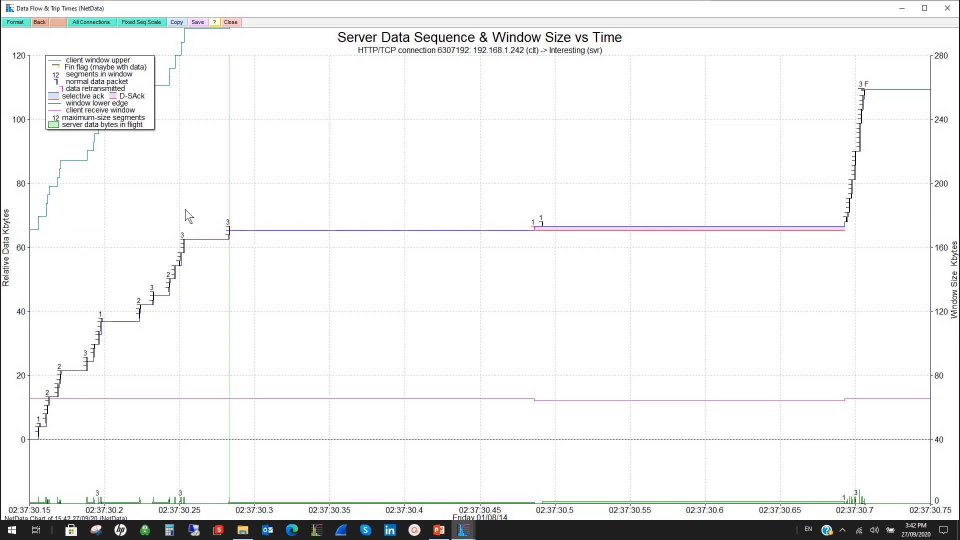
left_click_drag(186, 209, 584, 218)
Inspect the original data packet near 02:37:30.283 and measure the time from it to its retransmission.
mouse_move(167, 112)
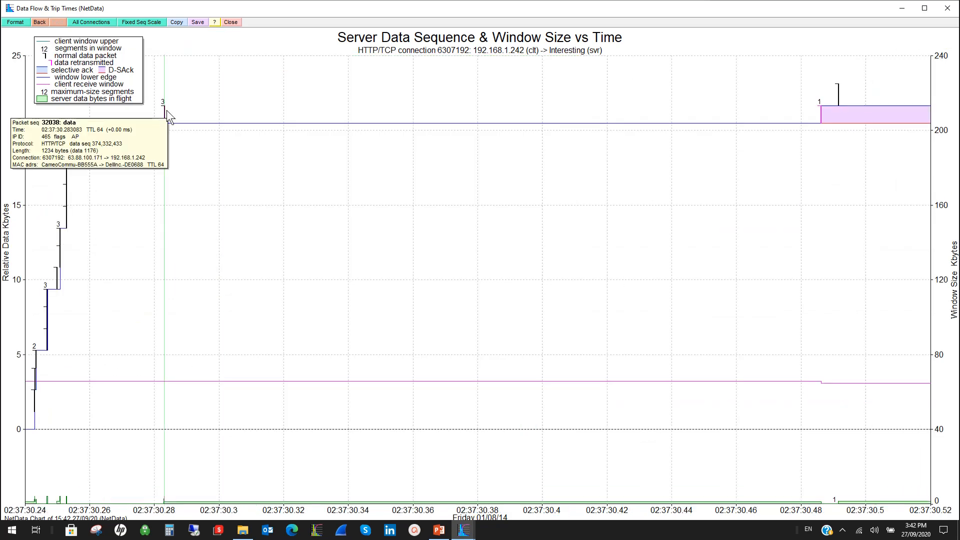
left_click_drag(168, 111, 825, 120)
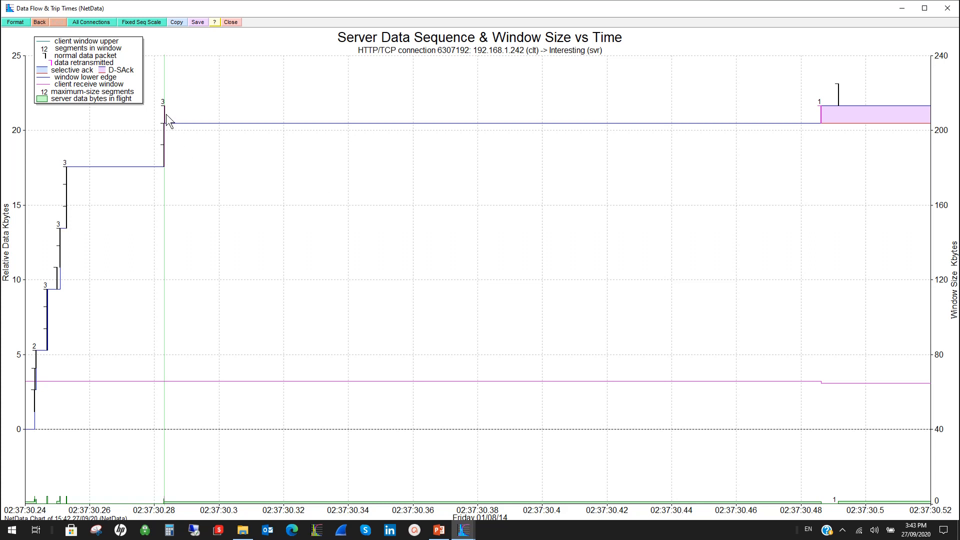
mouse_move(166, 114)
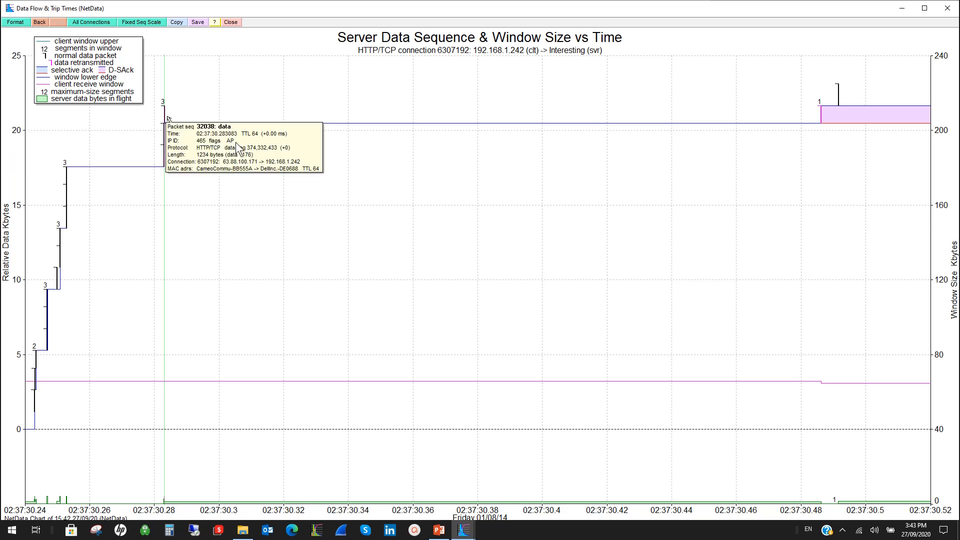
Add Push flags to the data-flow chart's sequence numbers and re-plot it.
left_click(19, 22)
left_click(911, 69)
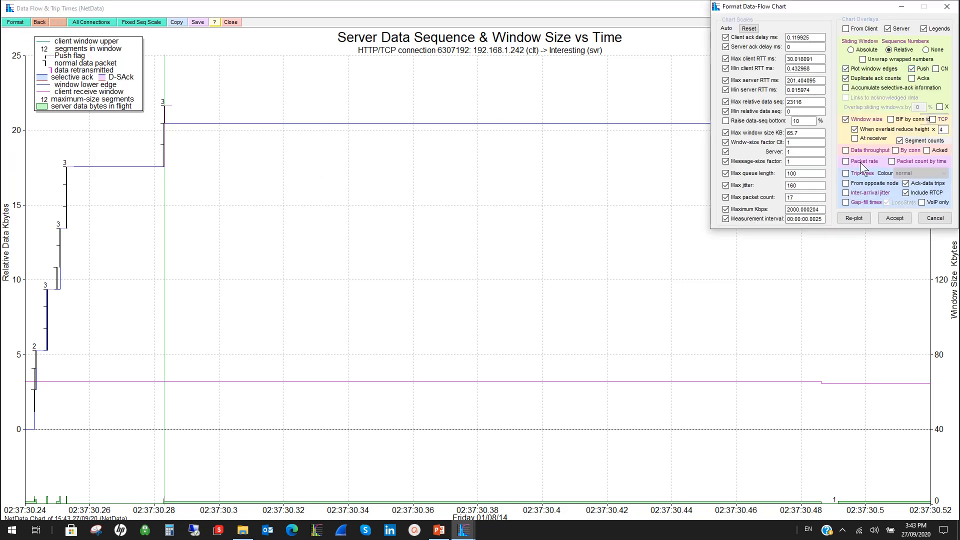
left_click(854, 218)
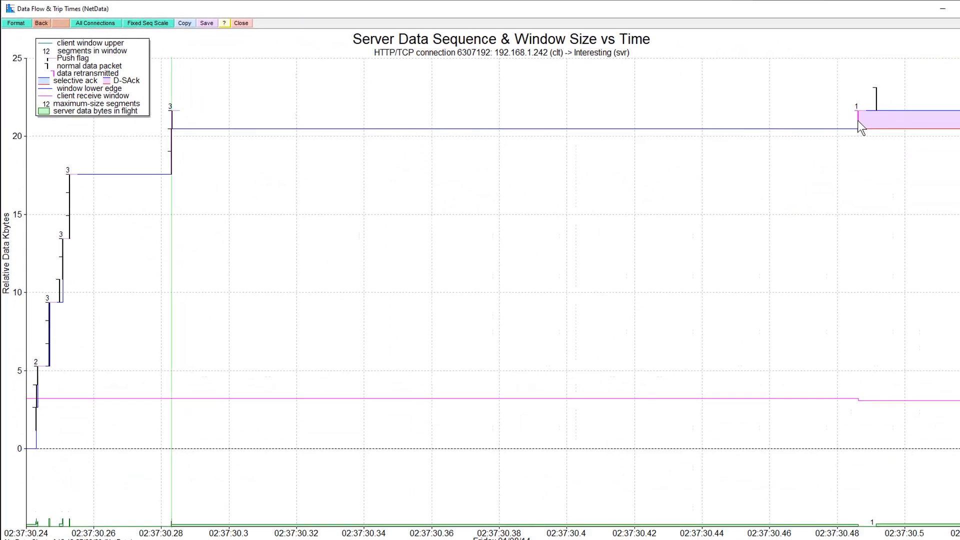
Inspect the retransmitted data packet near 02:37:30.486 and the duplicate selective acknowledgement band that follows it.
mouse_move(823, 121)
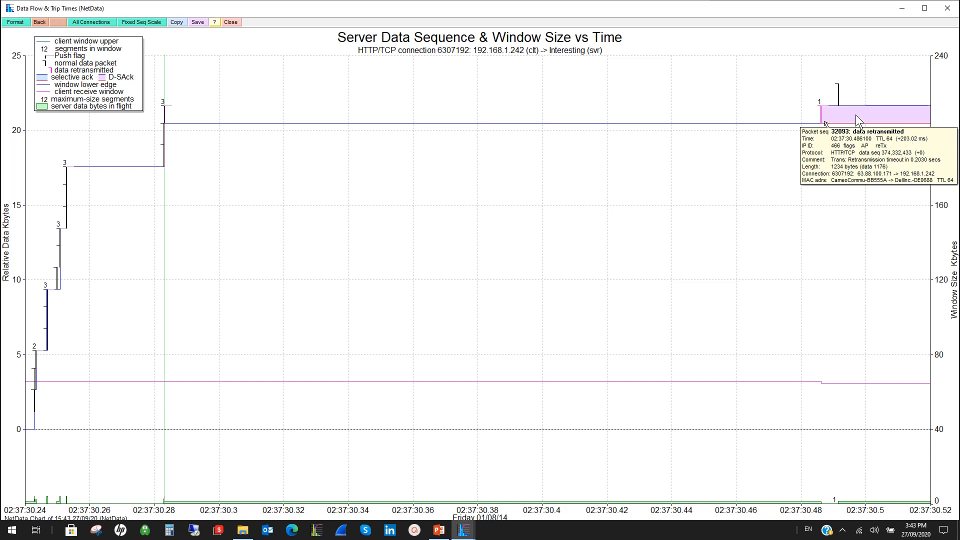
mouse_move(856, 115)
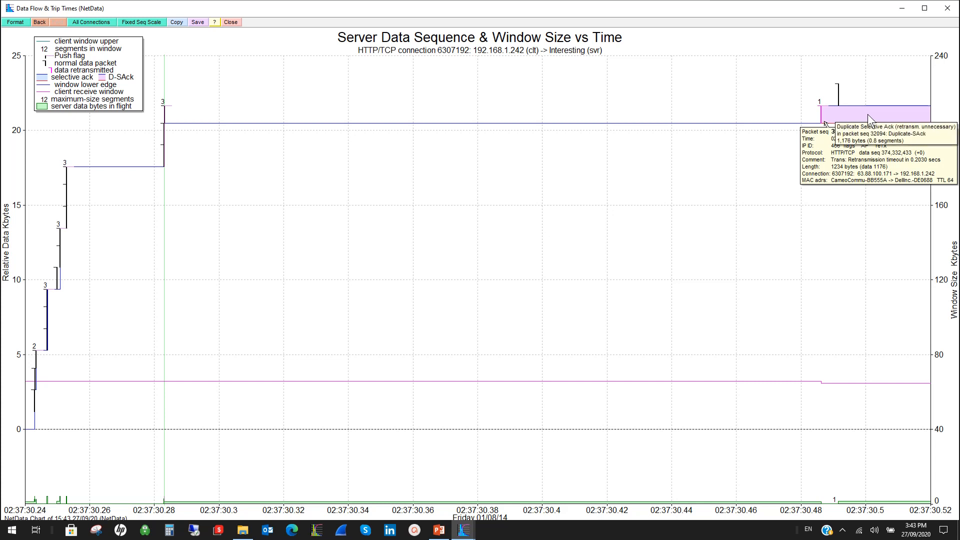
left_click(949, 109)
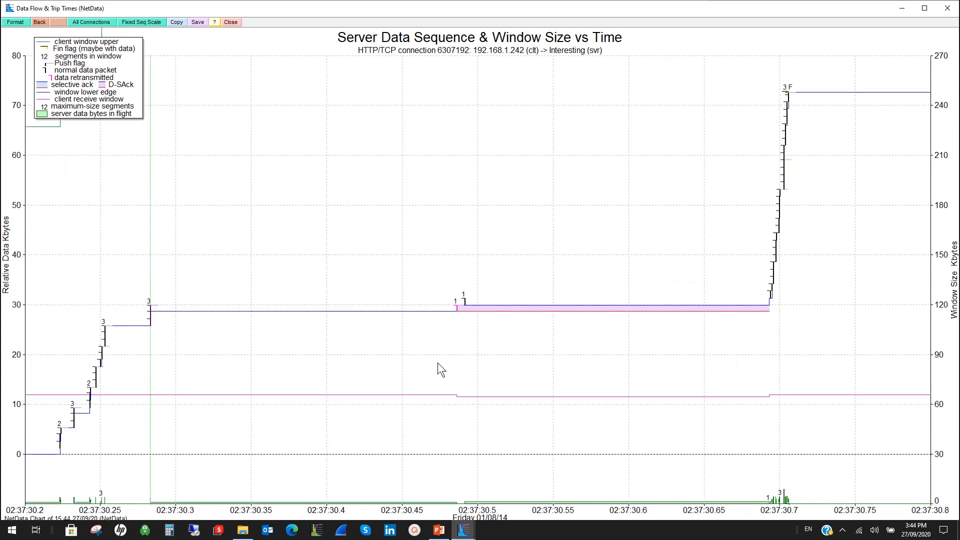
Compare the details of the original data packet and its retransmission, and check the client's Duplicate-SAck packet on the packet timing chart.
mouse_move(155, 311)
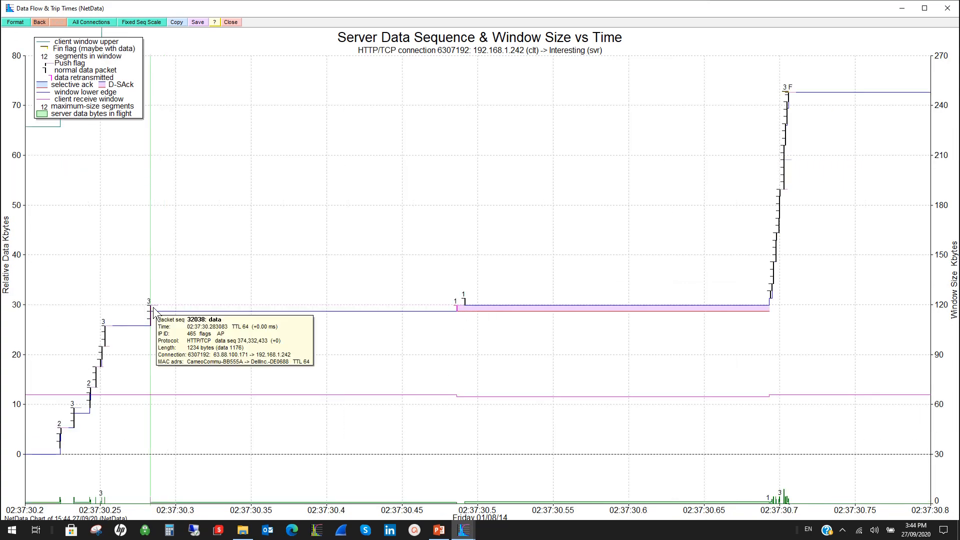
mouse_move(458, 310)
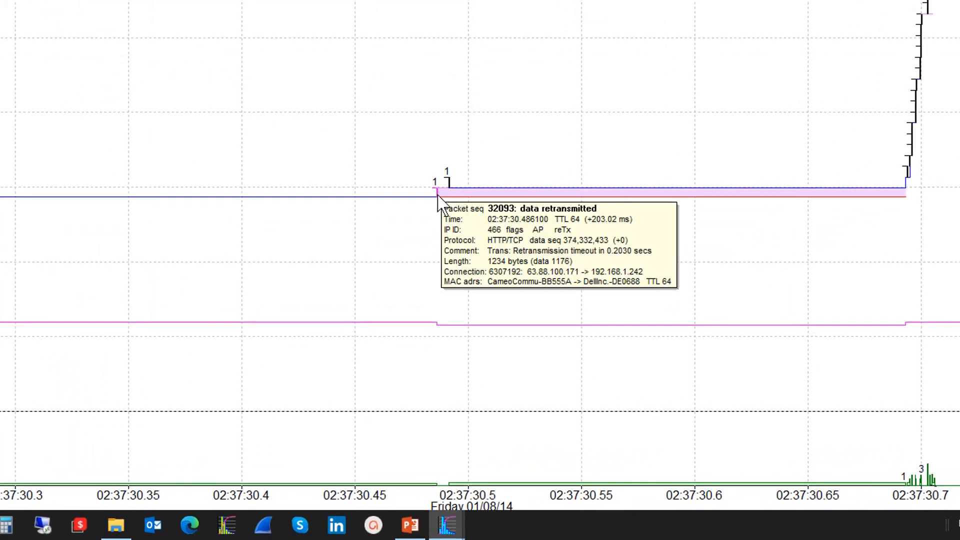
mouse_move(443, 196)
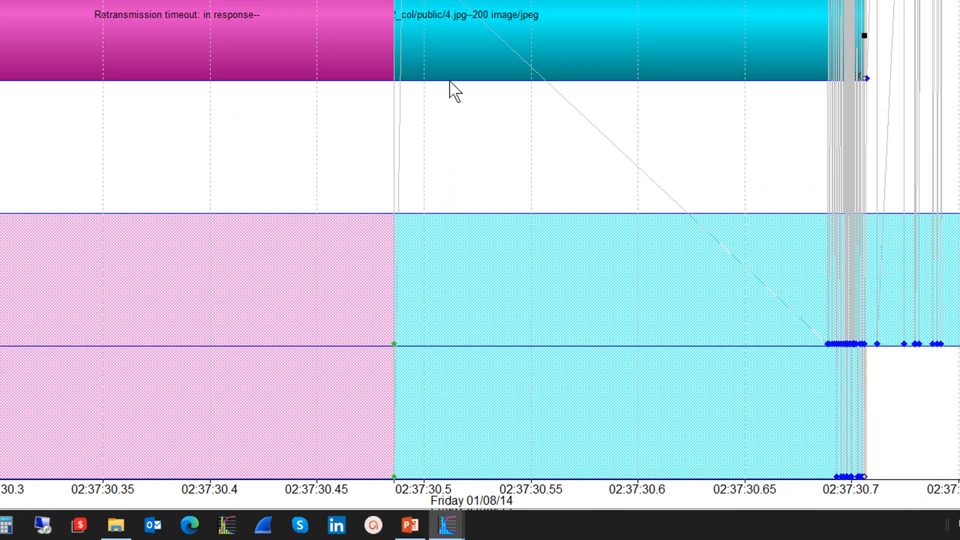
left_click(395, 344)
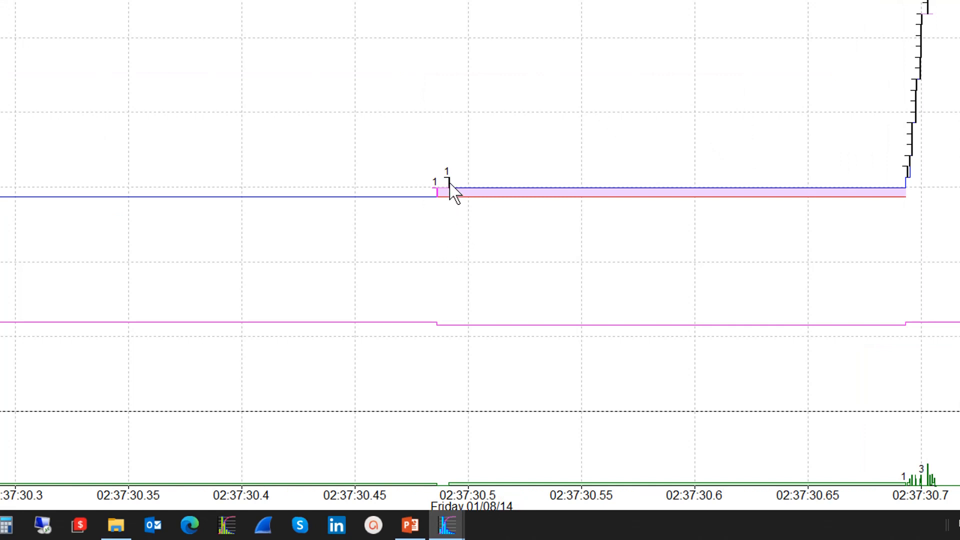
Inspect the data packet sent just after the retransmission, and measure the time from it to the start of the final data burst.
mouse_move(449, 184)
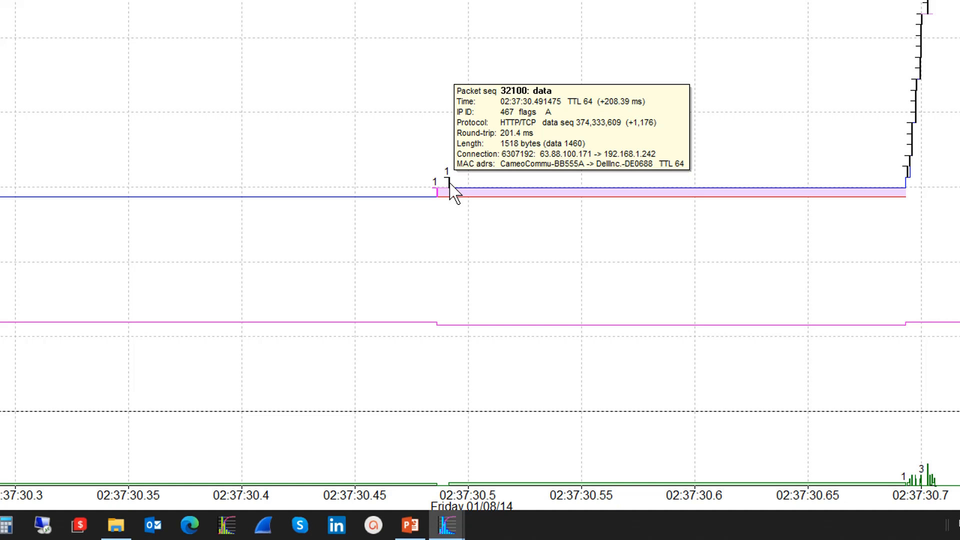
mouse_move(3, 295)
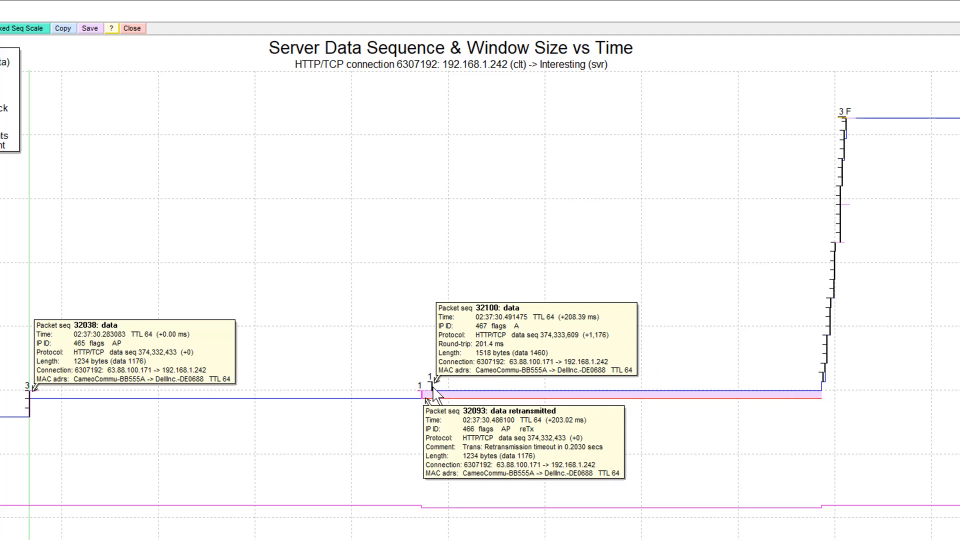
left_click_drag(433, 389, 824, 394)
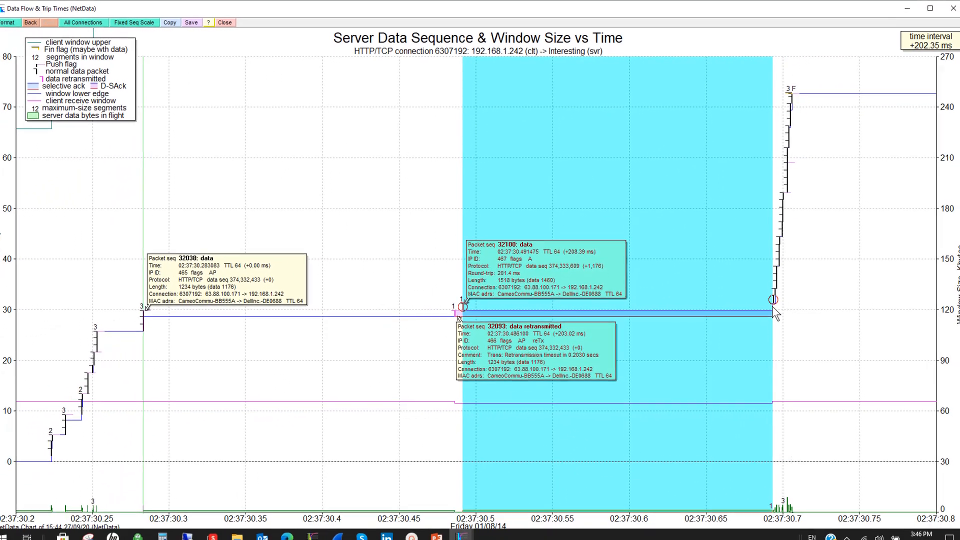
left_click_drag(774, 313, 774, 314)
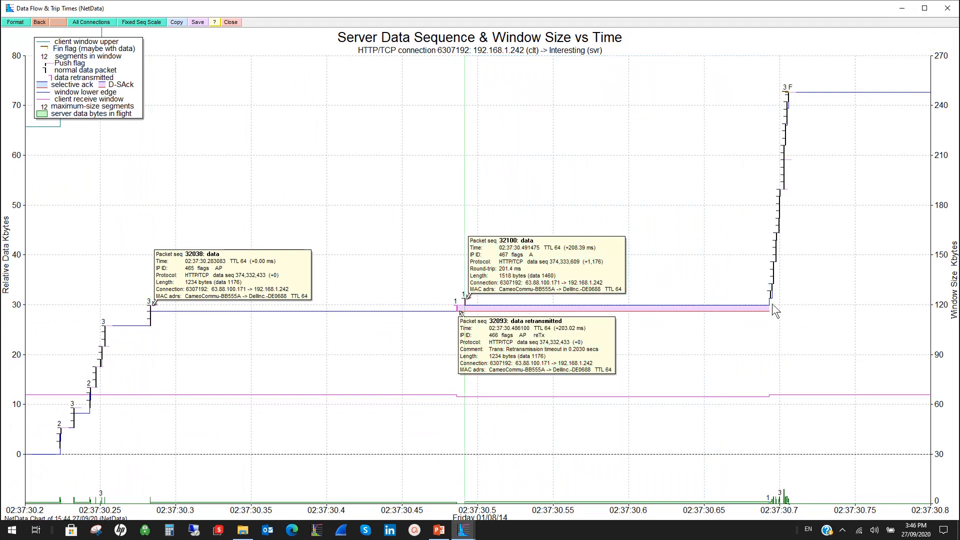
mouse_move(457, 309)
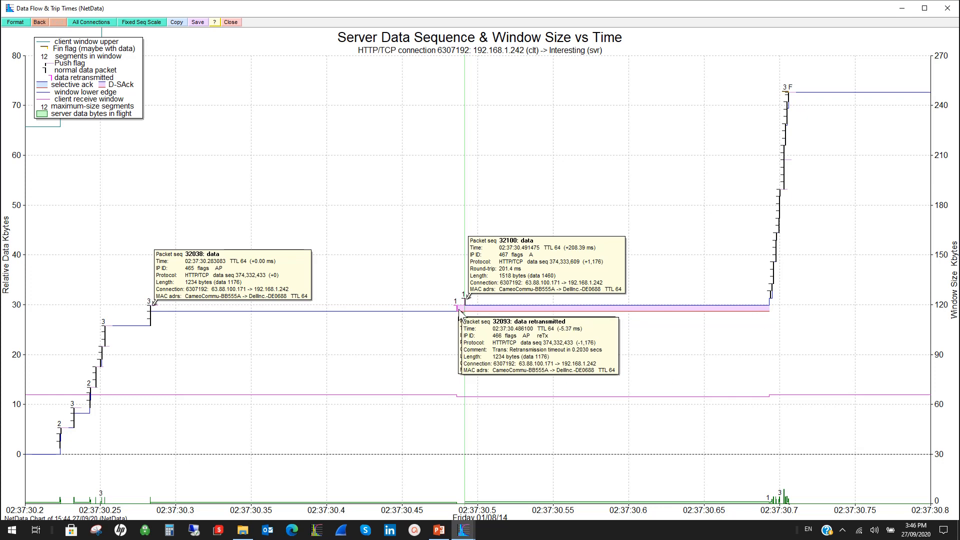
left_click(459, 310)
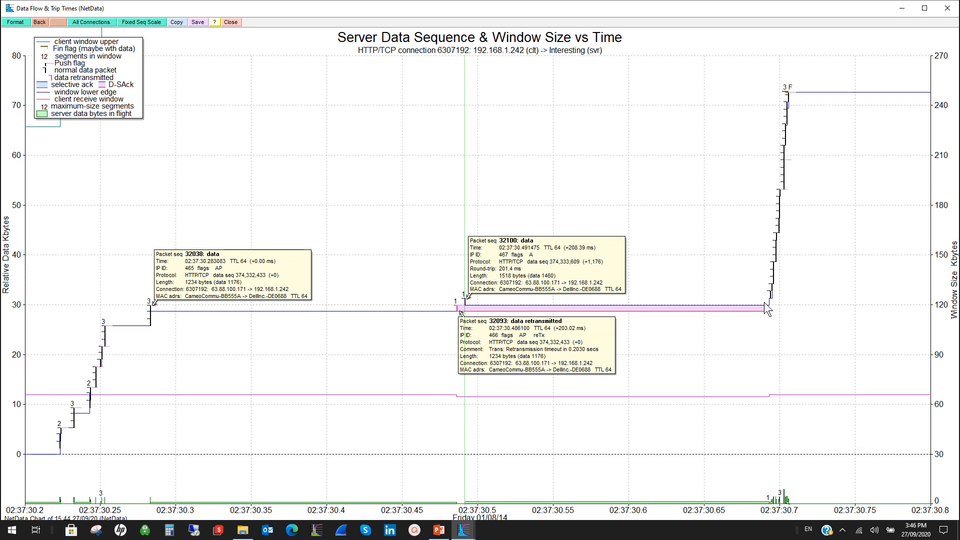
mouse_move(768, 301)
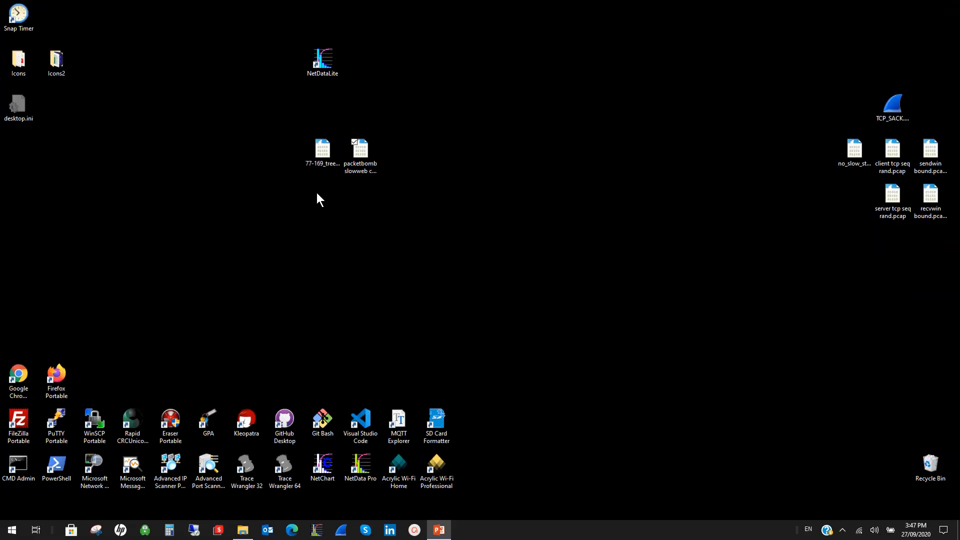
Open the 77-169_tree capture from the desktop in NetDataLite and narrow its packet timing chart to about 19:08:58 to 19:09:06.
left_click(325, 169)
left_click_drag(324, 155, 310, 77)
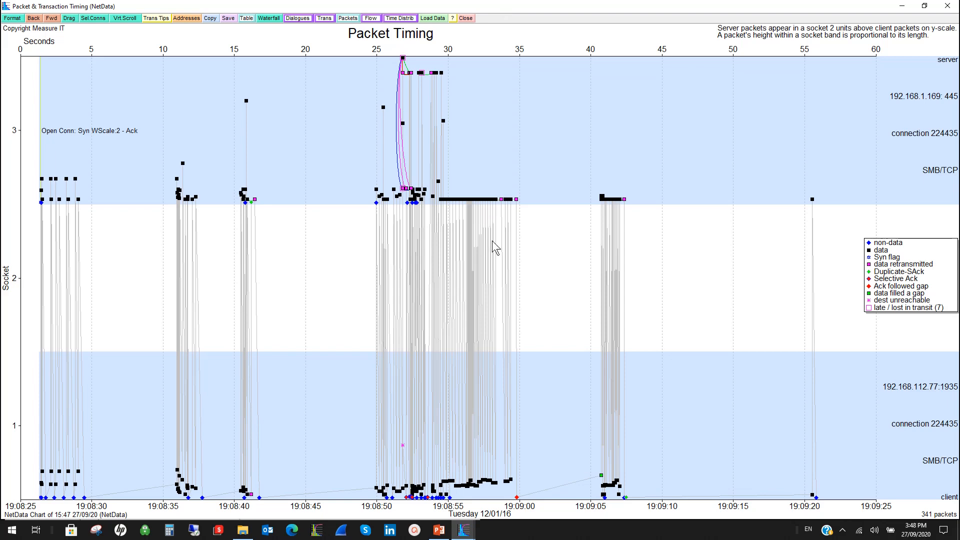
left_click_drag(491, 280, 650, 312)
Compare the client's data packet near 19:08:59.386, the acknowledgement that followed a gap, and the data packet that filled the gap near 19:09:05.7.
mouse_move(184, 497)
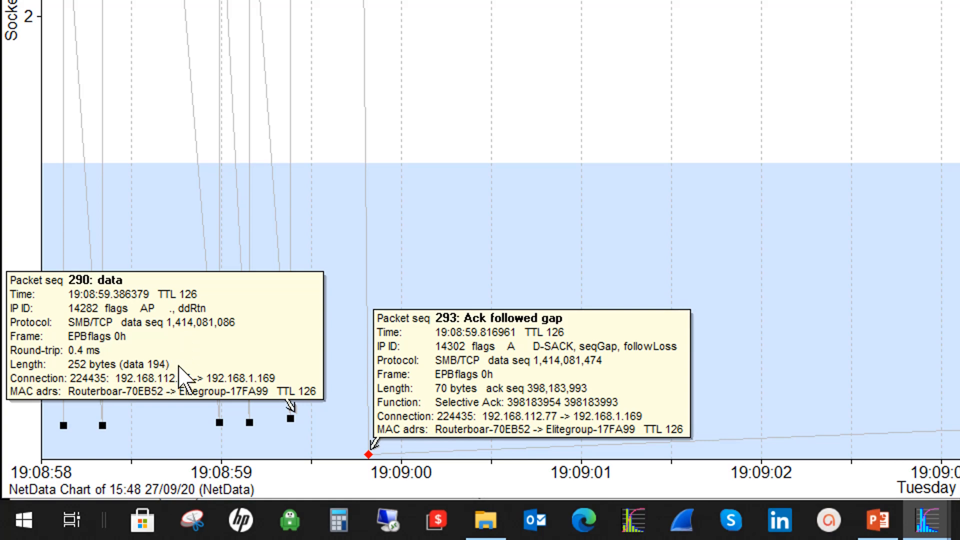
left_click(877, 531)
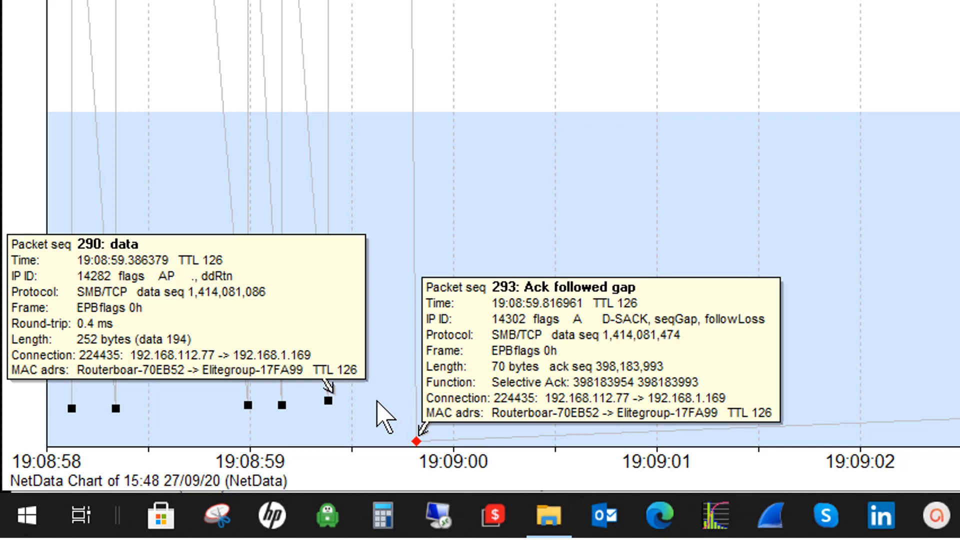
key("ctrl")
key("ctrl")
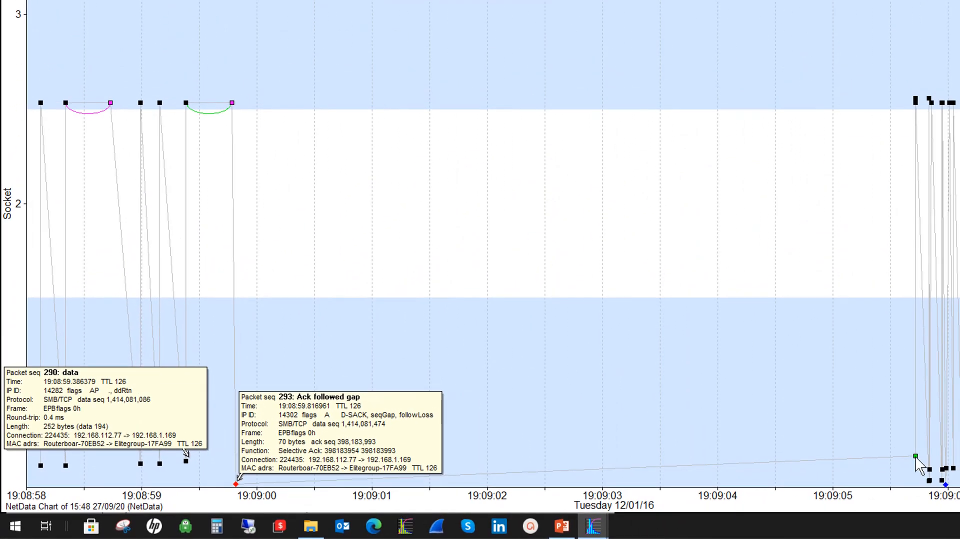
mouse_move(919, 465)
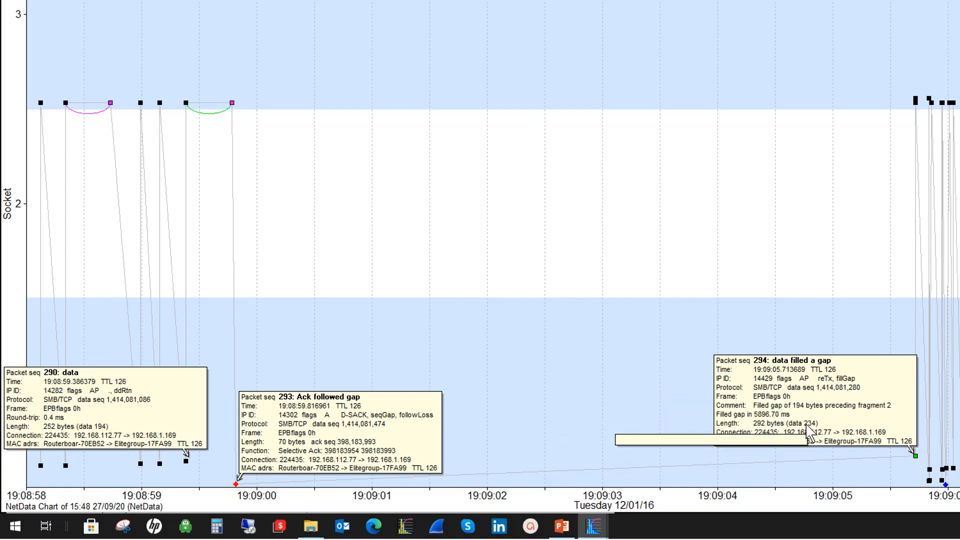
Switch to PowerPoint to review the slide on sequence numbers and gap size, and return to NetData's packet timing chart.
left_click(562, 526)
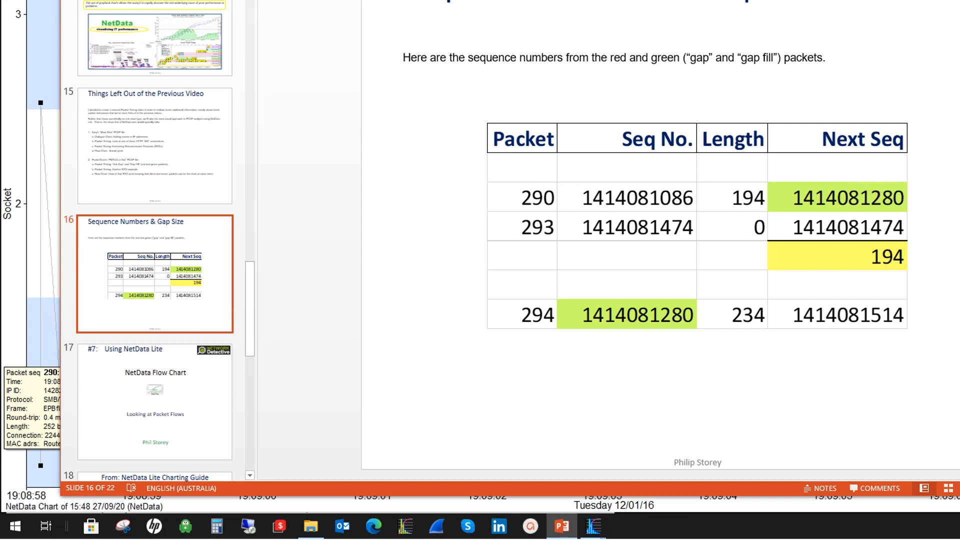
key("alt+Tab")
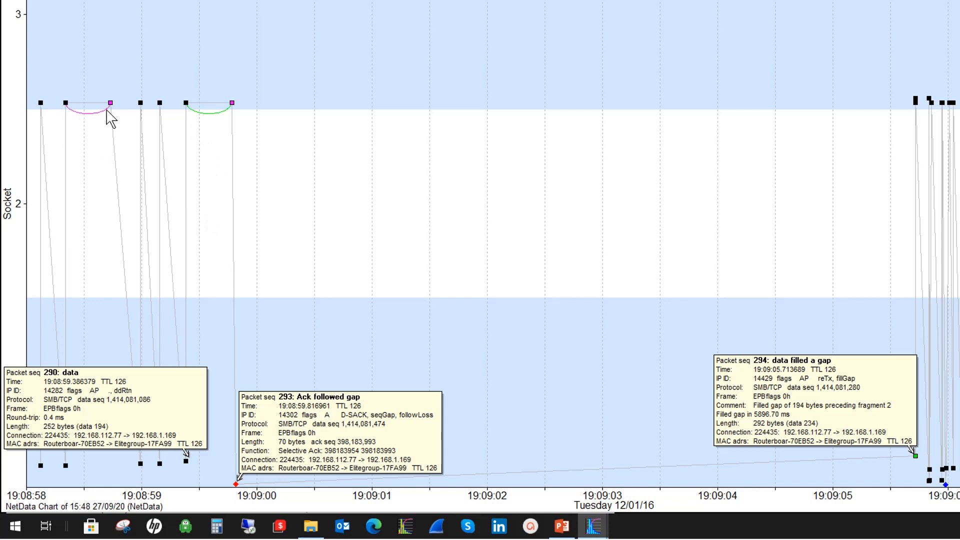
Measure the intervals between the server's original data packets and their retransmissions for both pairs between 19:08:58 and 19:09:00.
left_click(230, 104)
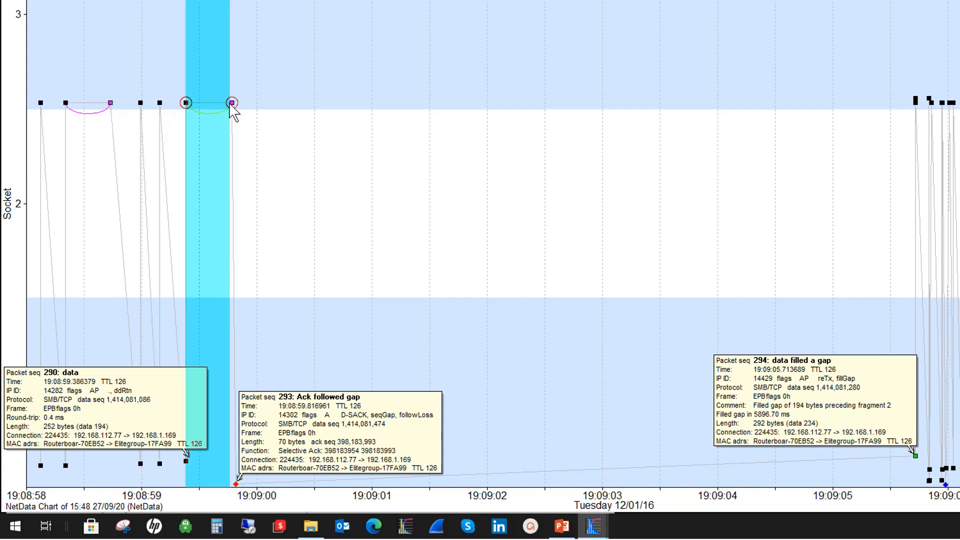
left_click_drag(230, 105, 232, 104)
left_click_drag(67, 104, 110, 107)
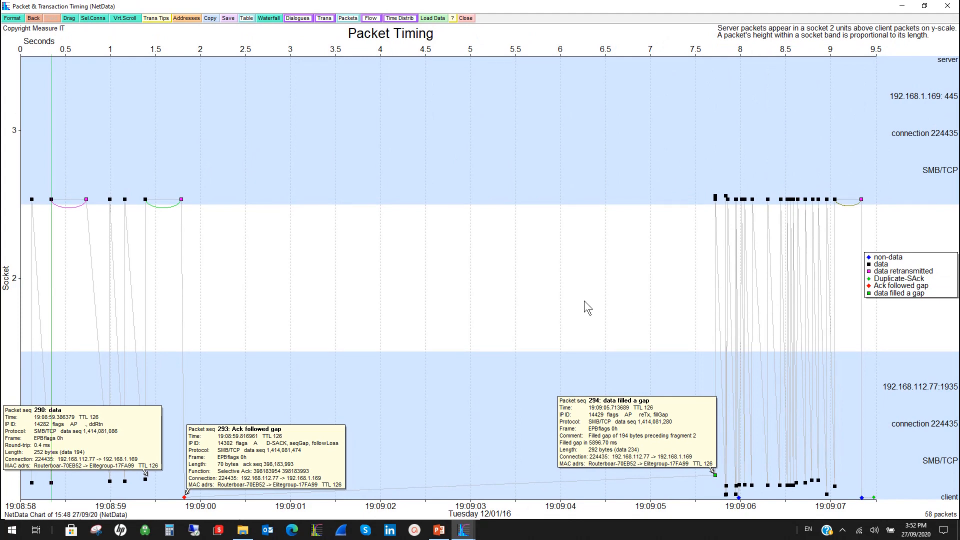
Display the connection's data flow chart and examine the acknowledgement gap just before 19:09:00.
left_click(370, 19)
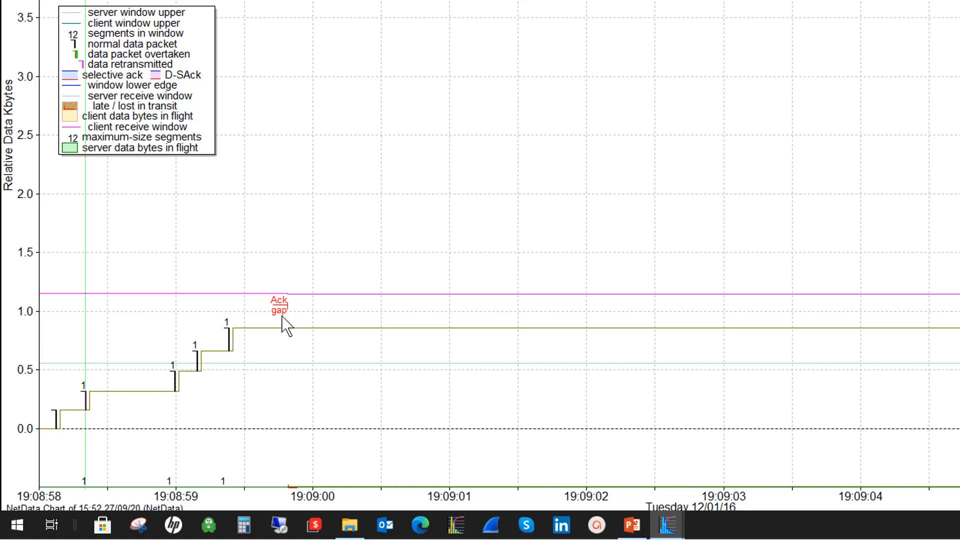
left_click(763, 387)
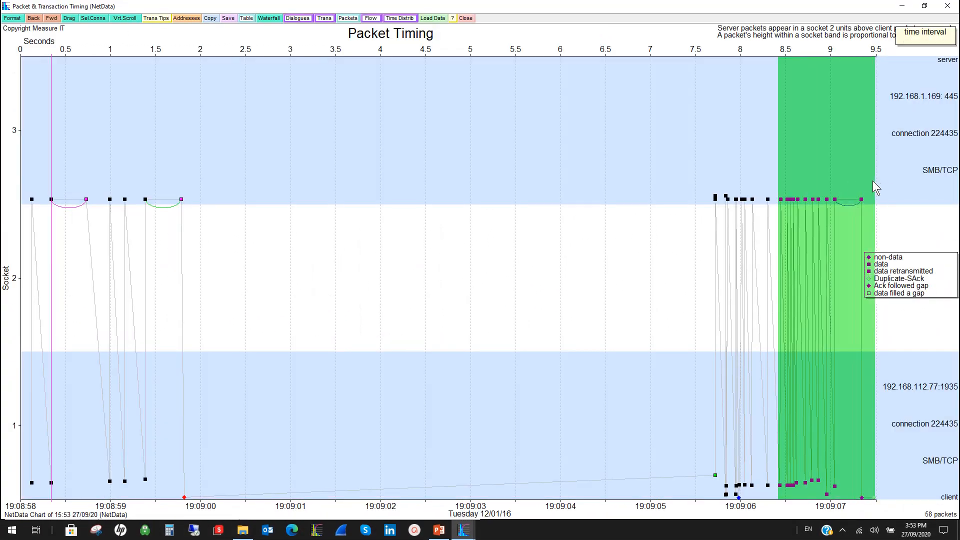
Narrow the packet timing chart to about 19:09:06.4 to 19:09:07.5 and measure the delay before the server's last retransmission.
left_click_drag(872, 181, 896, 178)
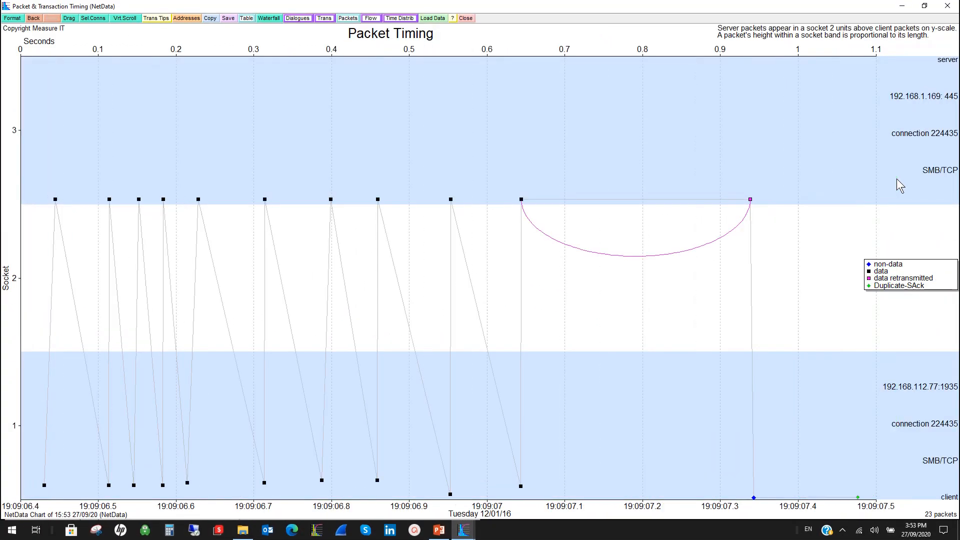
left_click(751, 200)
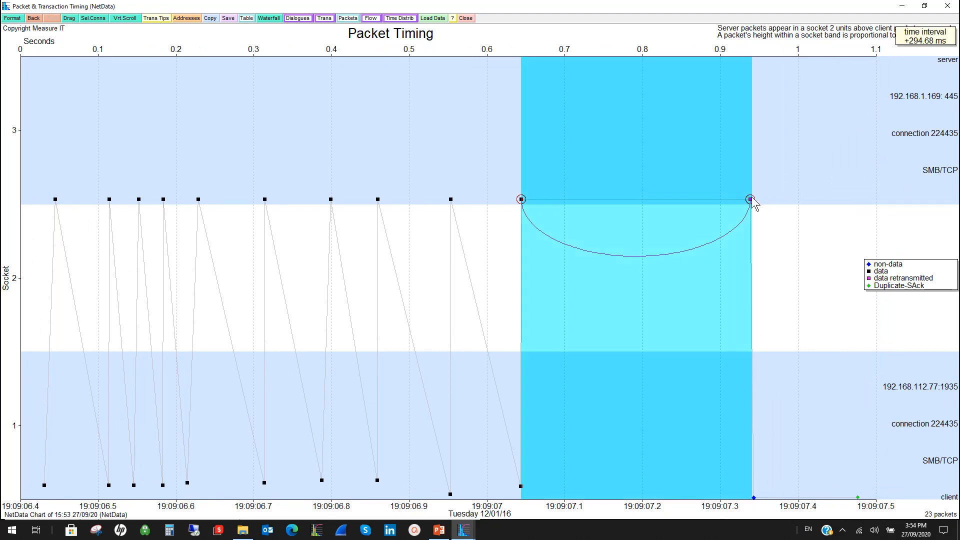